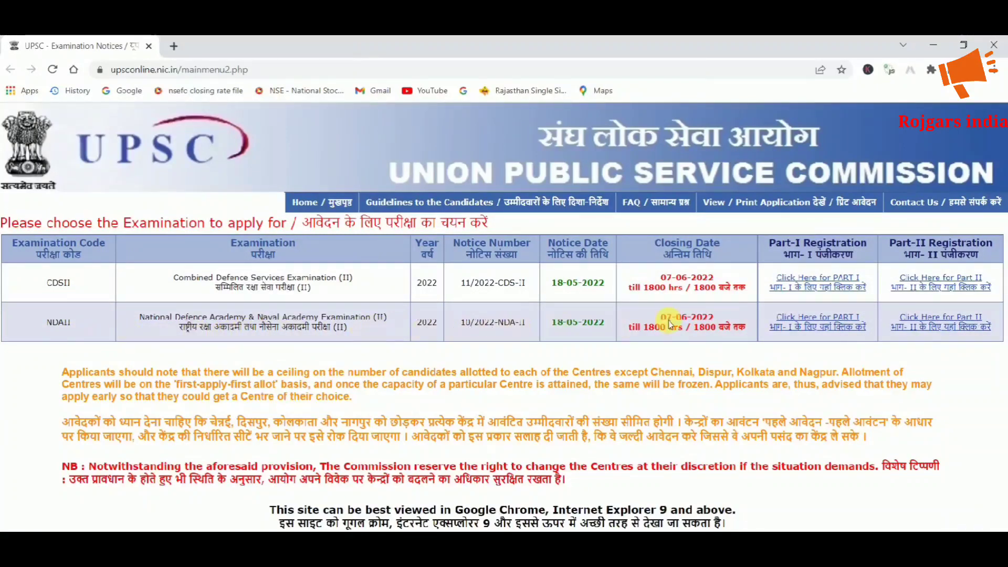
# - Open the NDA II Part-I registration guidelines and scroll to the photo and signature rules (items 11–12)
pyautogui.click(819, 330)
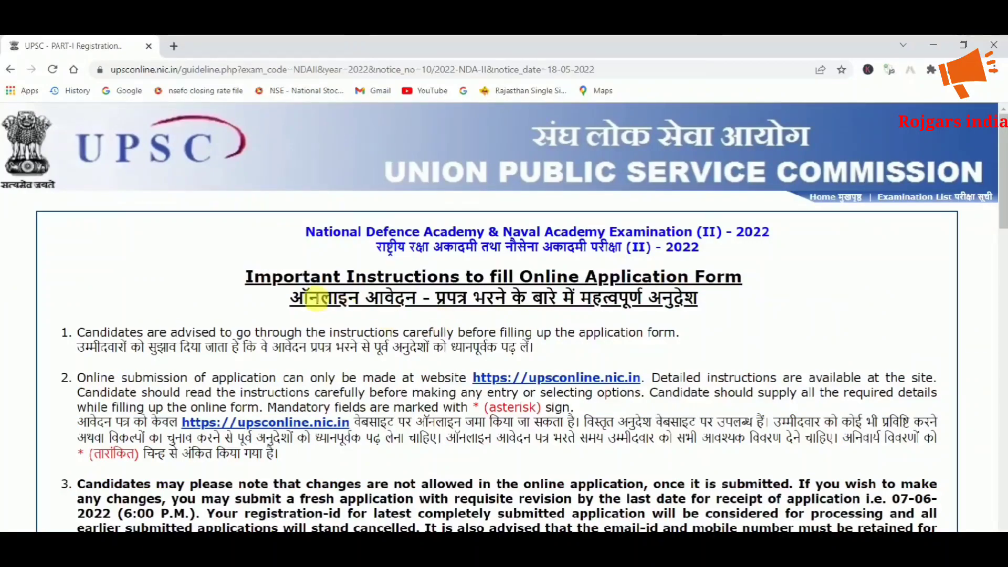
pyautogui.scroll(-1, 315, 299)
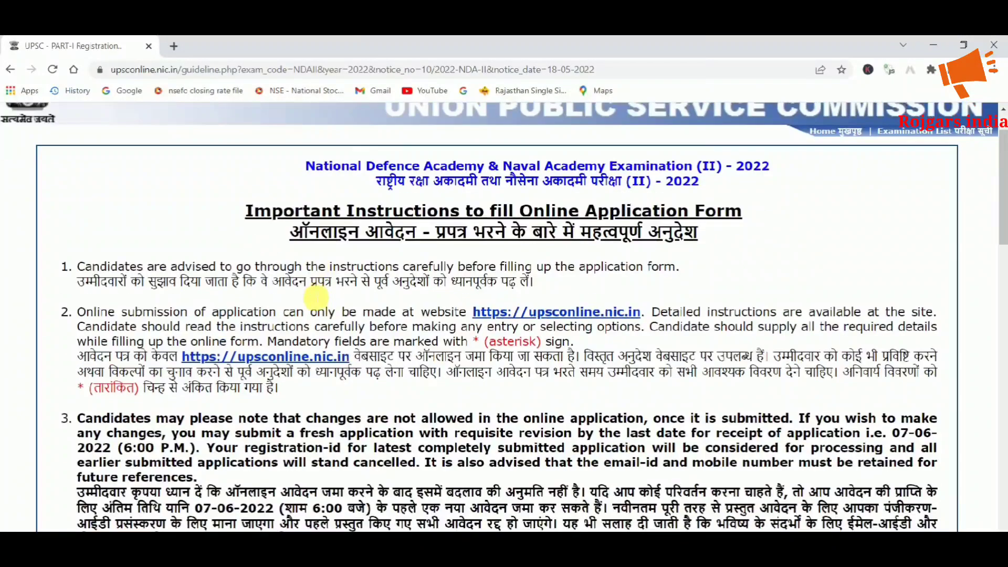
pyautogui.scroll(-7, 313, 298)
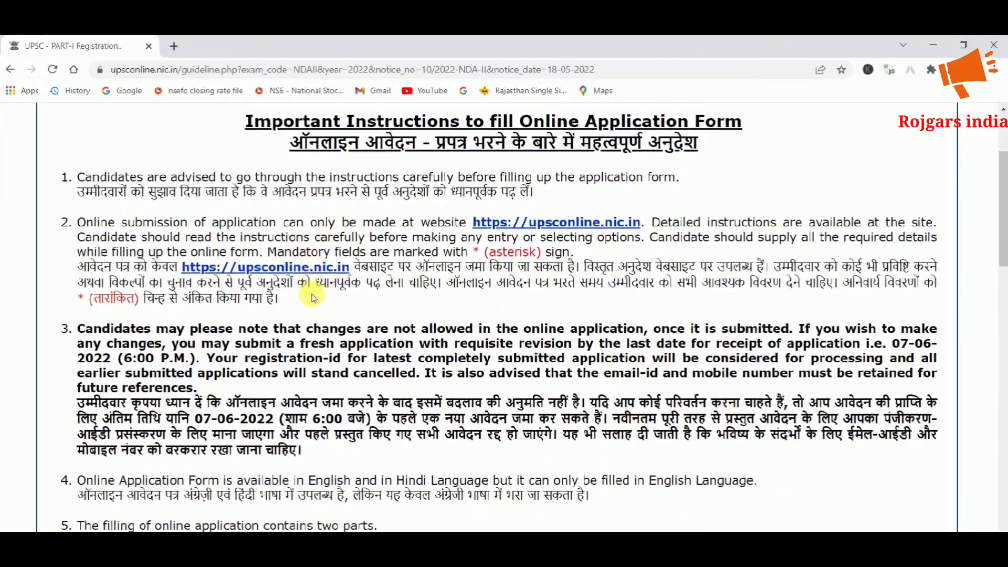
pyautogui.scroll(-1, 312, 298)
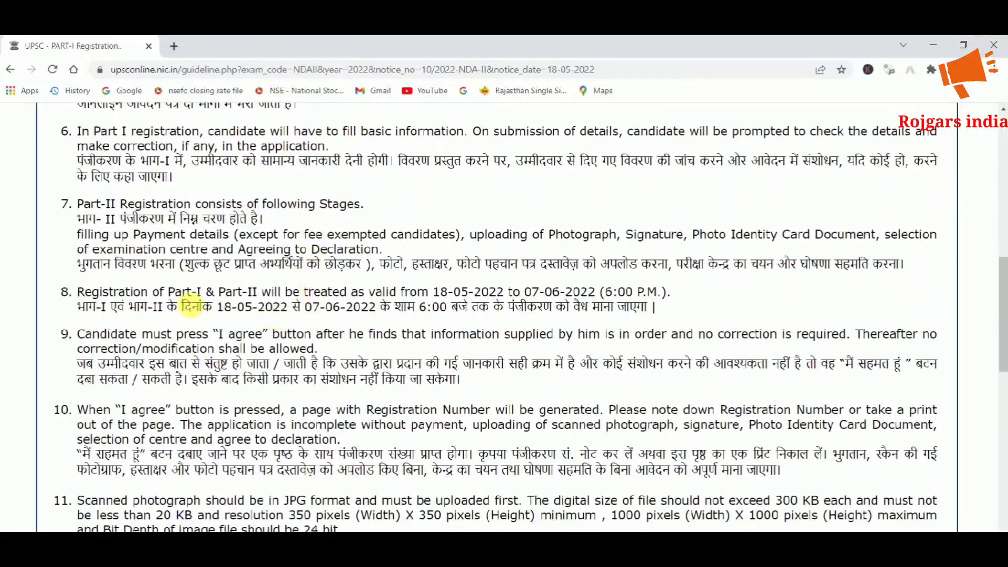
pyautogui.scroll(-1, 170, 386)
pyautogui.scroll(-1, 175, 383)
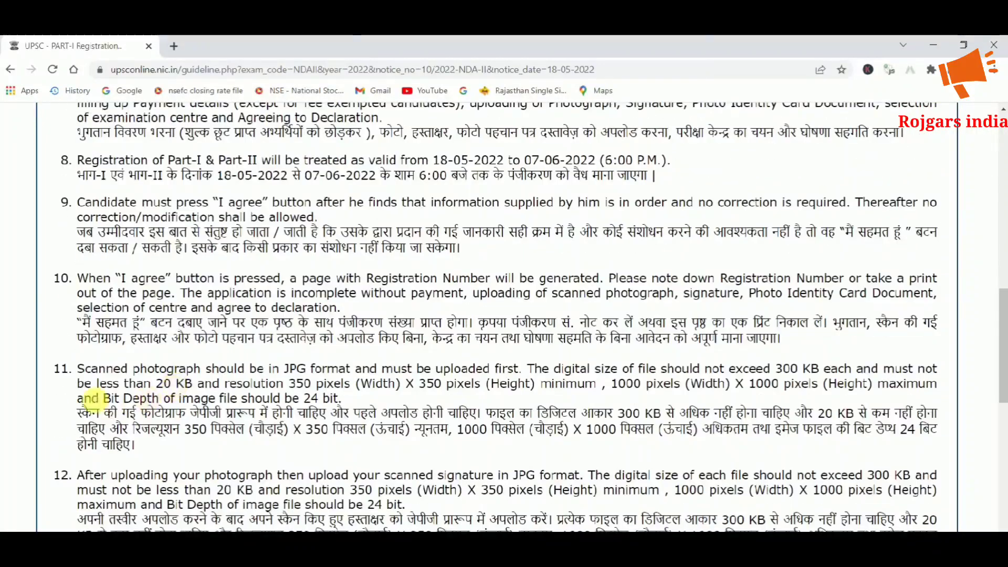
pyautogui.scroll(-1, 311, 378)
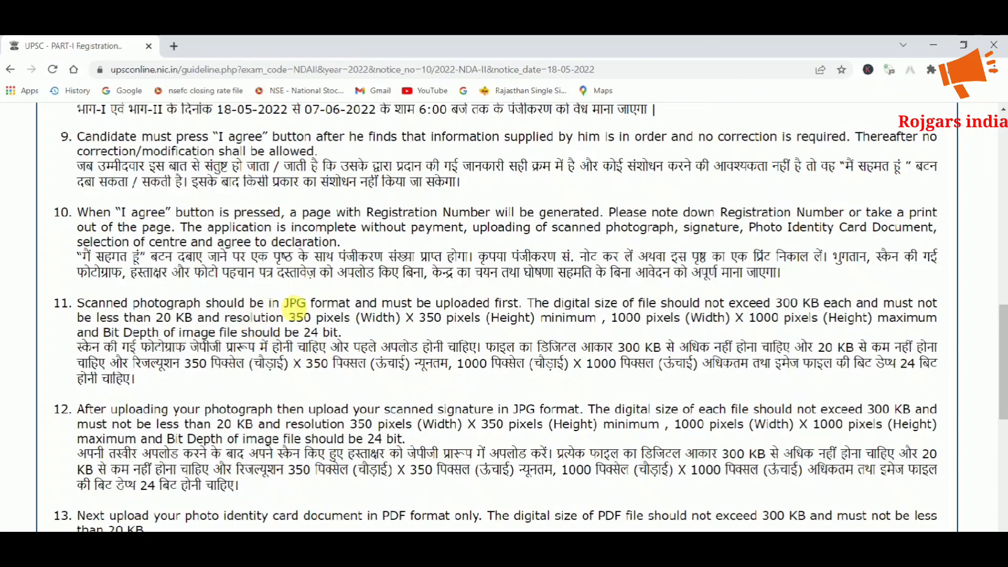
pyautogui.moveTo(287, 304); pyautogui.dragTo(363, 318)
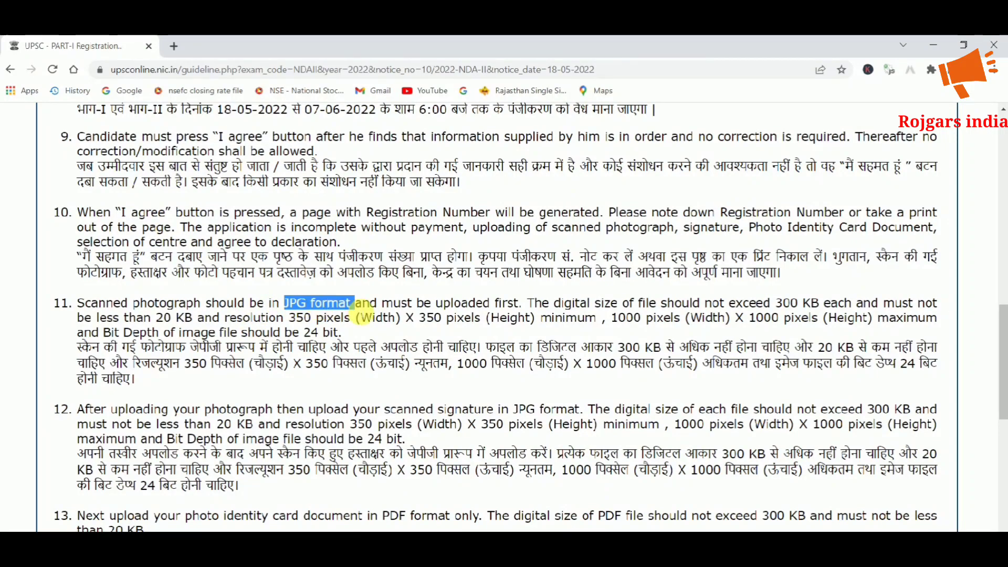
pyautogui.click(340, 308)
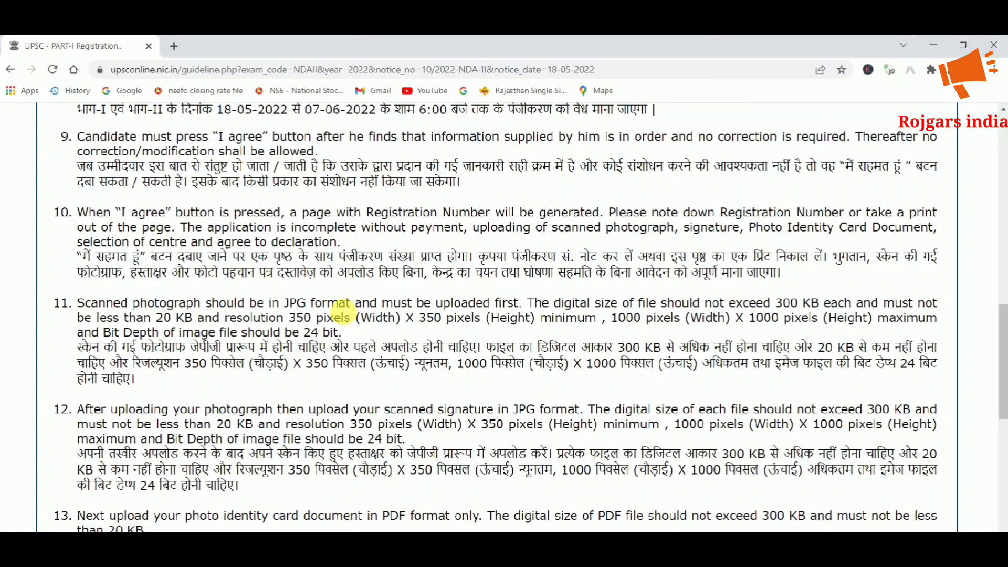
pyautogui.scroll(-2, 336, 310)
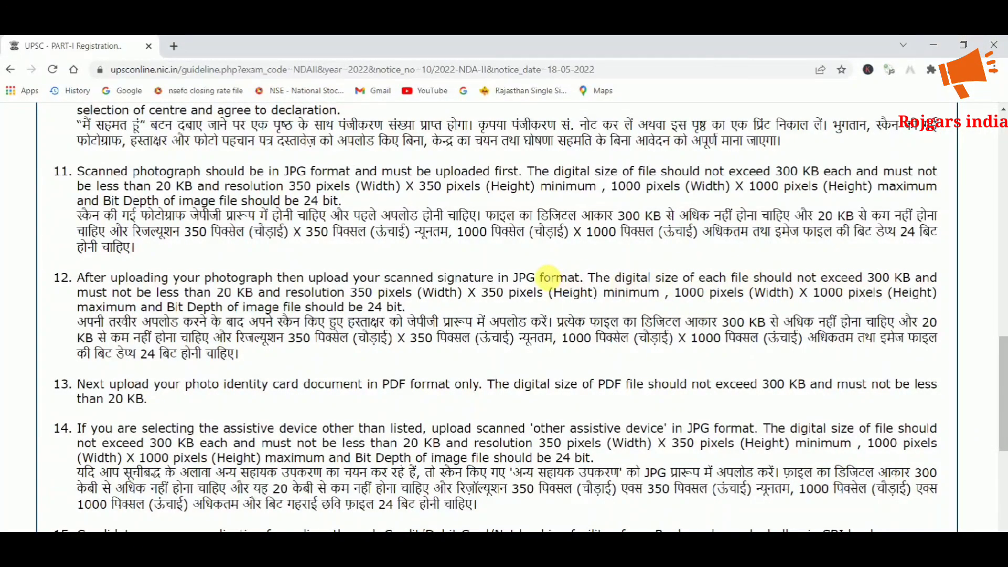
pyautogui.moveTo(514, 277); pyautogui.dragTo(580, 277)
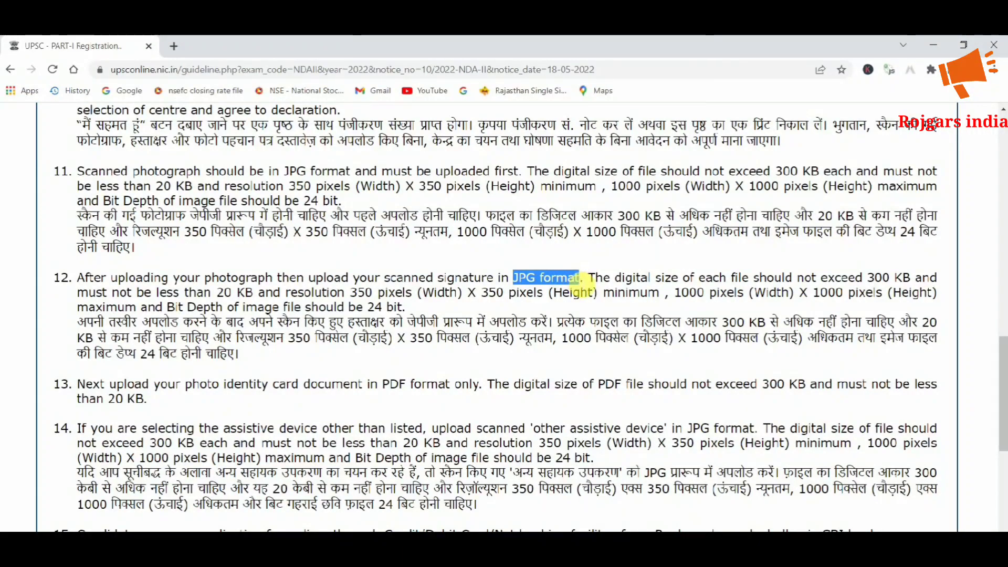
pyautogui.click(233, 294)
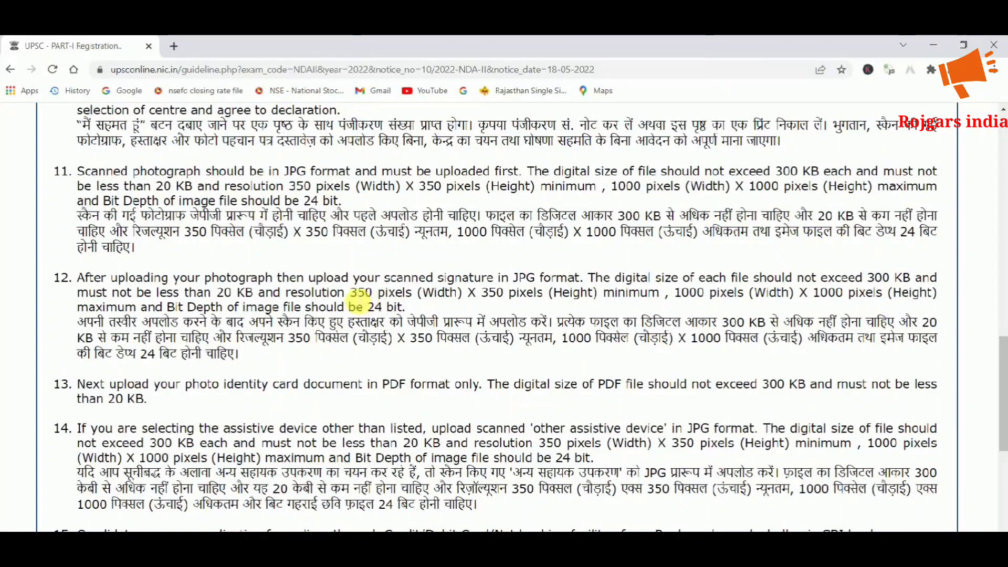
pyautogui.moveTo(351, 292); pyautogui.dragTo(542, 292)
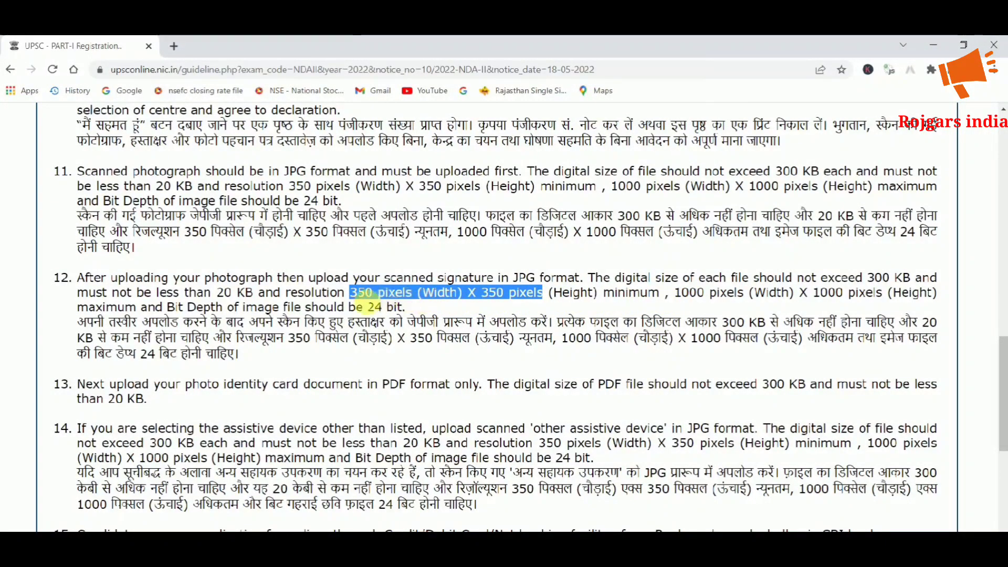
pyautogui.moveTo(284, 308); pyautogui.dragTo(399, 307)
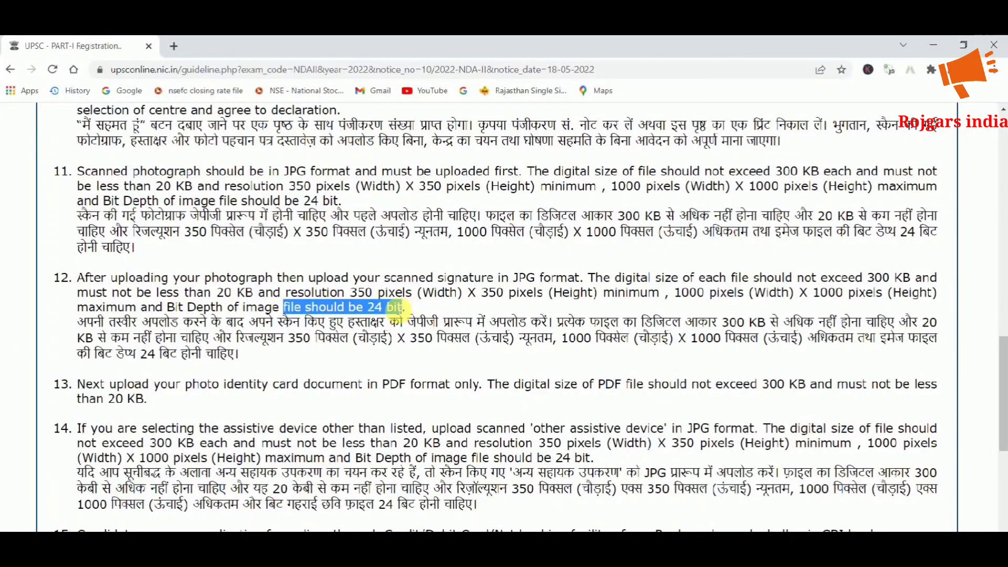
pyautogui.click(302, 357)
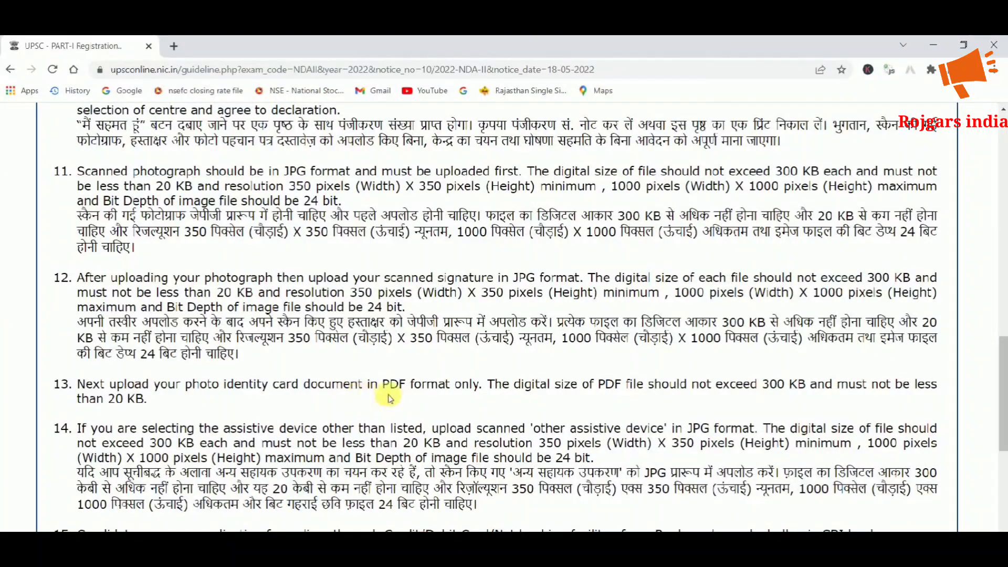
pyautogui.moveTo(389, 385); pyautogui.dragTo(461, 385)
pyautogui.click(523, 390)
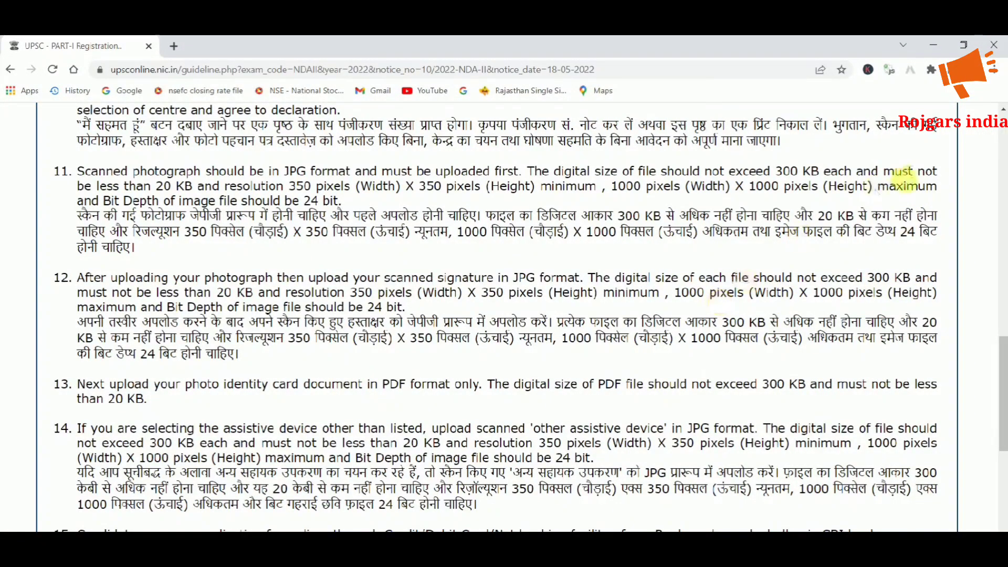
# - Minimise Chrome and check in the desktop photo's Properties that the JPG is 43.8 KB
pyautogui.click(933, 46)
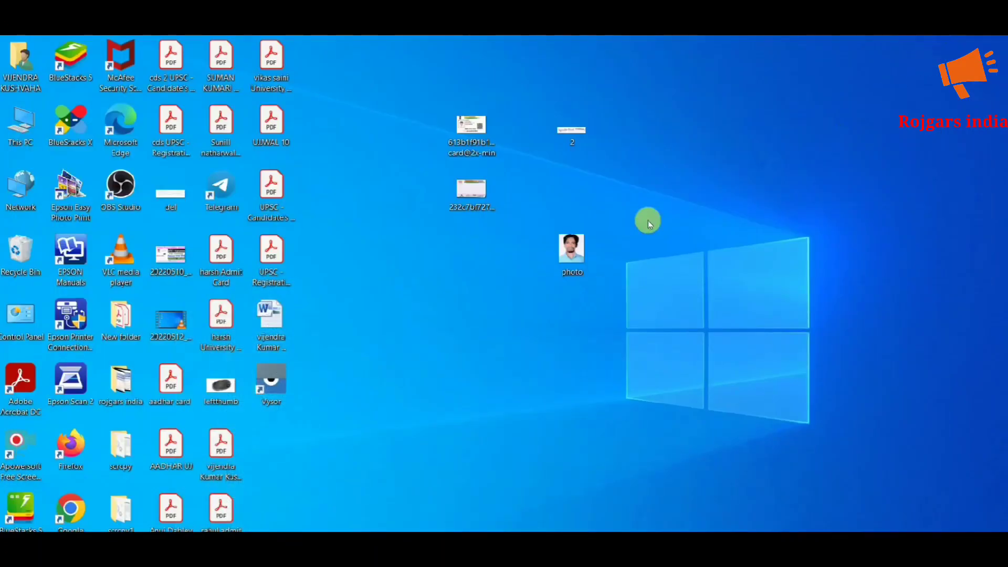
pyautogui.rightClick(573, 257)
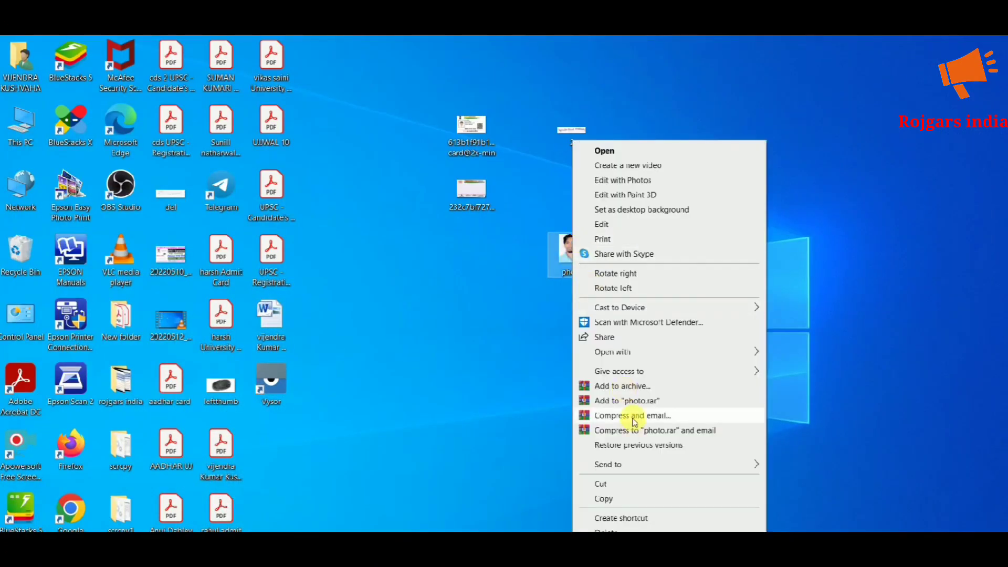
pyautogui.click(635, 424)
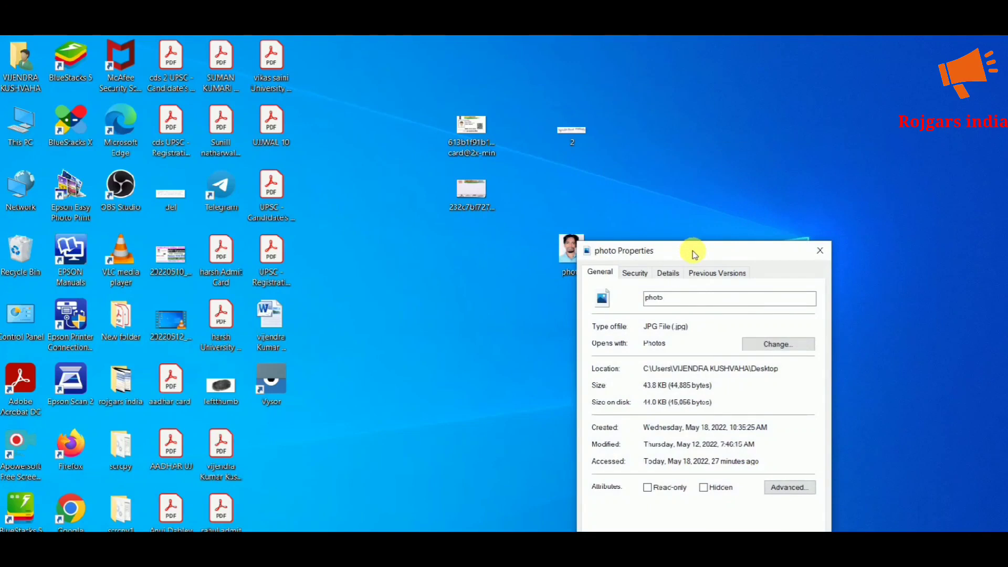
pyautogui.moveTo(706, 243); pyautogui.dragTo(738, 110)
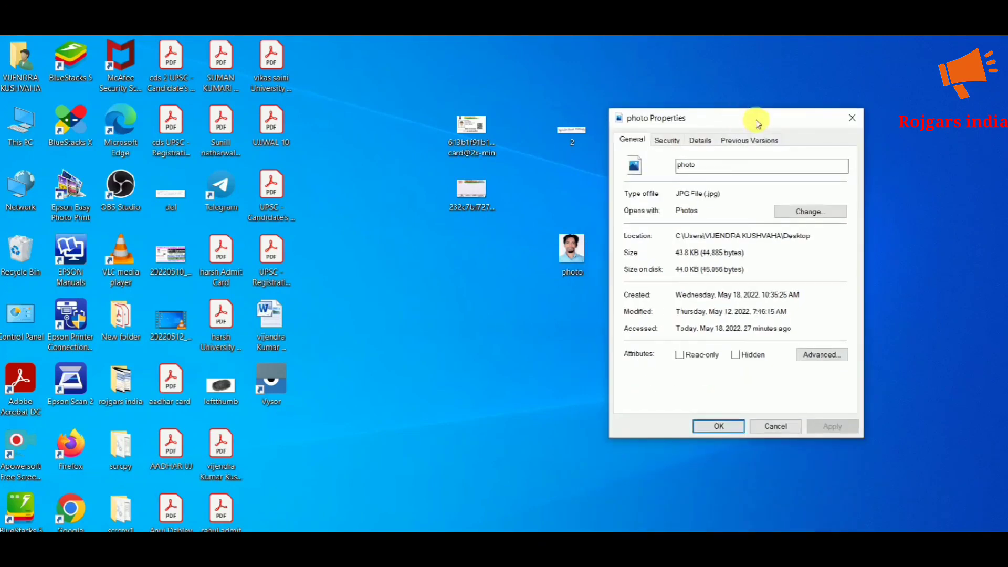
pyautogui.click(852, 117)
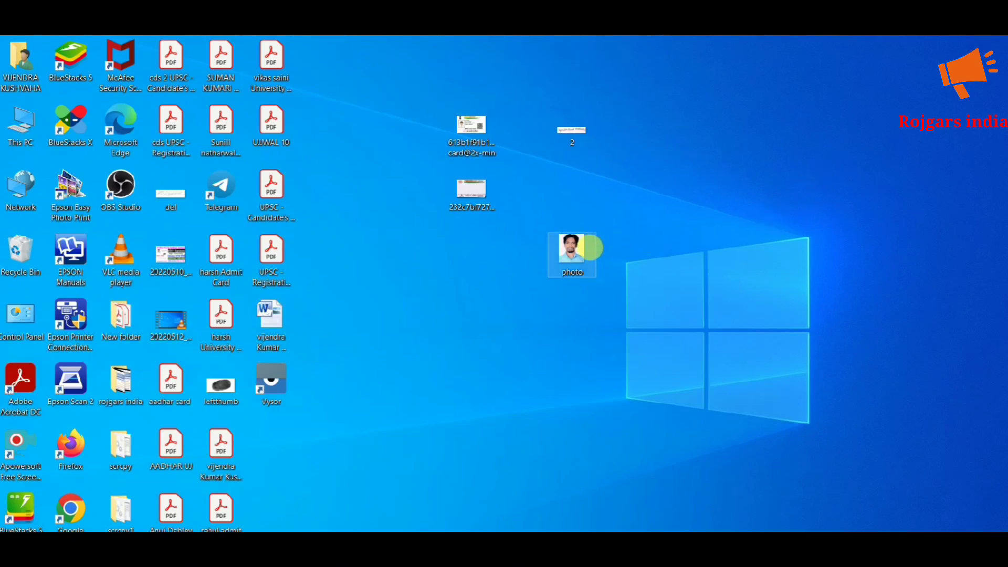
# - Open the desktop photo in Paint
pyautogui.rightClick(590, 247)
pyautogui.moveTo(660, 351)
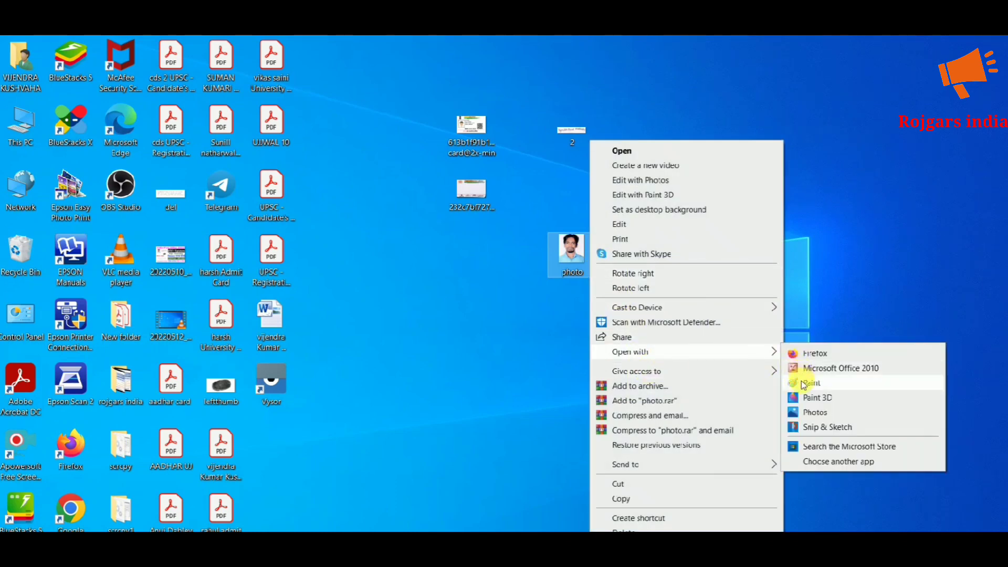
pyautogui.click(802, 381)
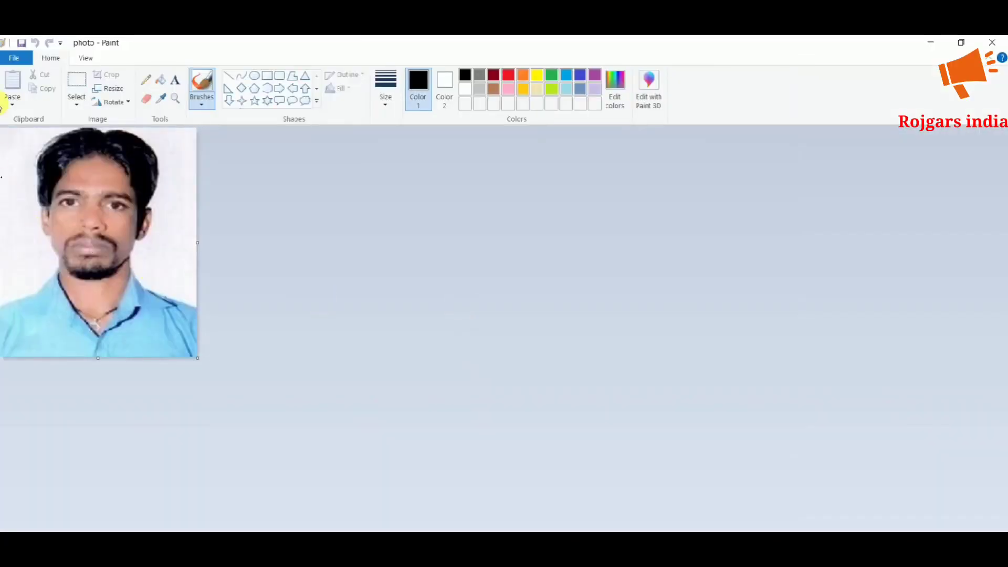
# - Resize the photo to 350 × 350 pixels without maintaining aspect ratio, and save it
pyautogui.click(110, 89)
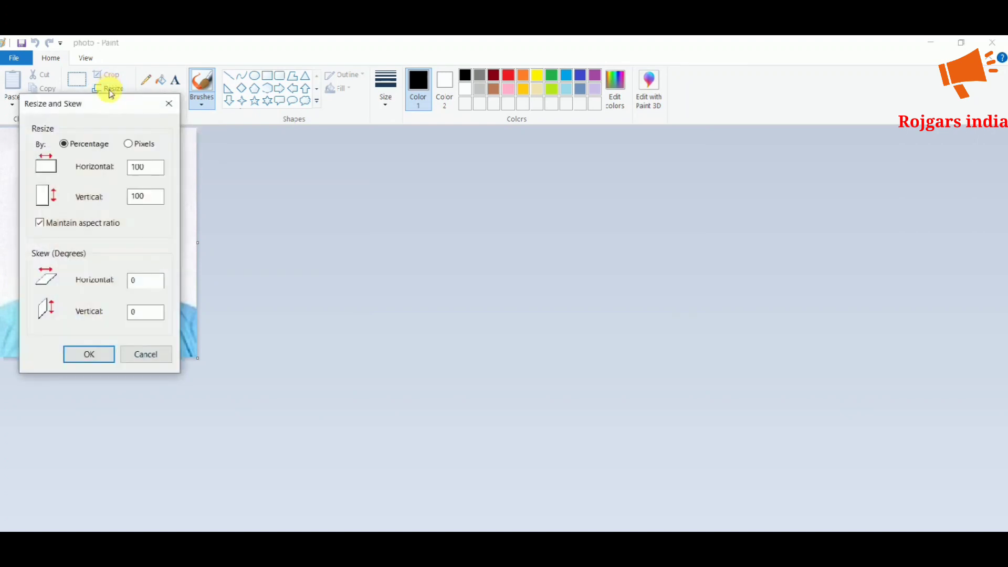
pyautogui.click(128, 144)
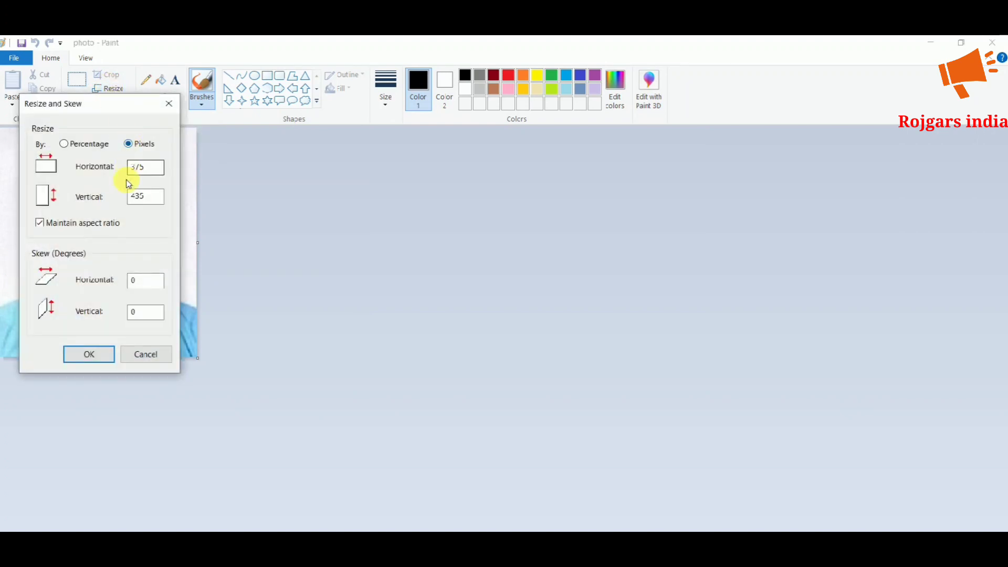
pyautogui.click(41, 225)
pyautogui.moveTo(160, 167); pyautogui.dragTo(108, 171)
pyautogui.write('3')
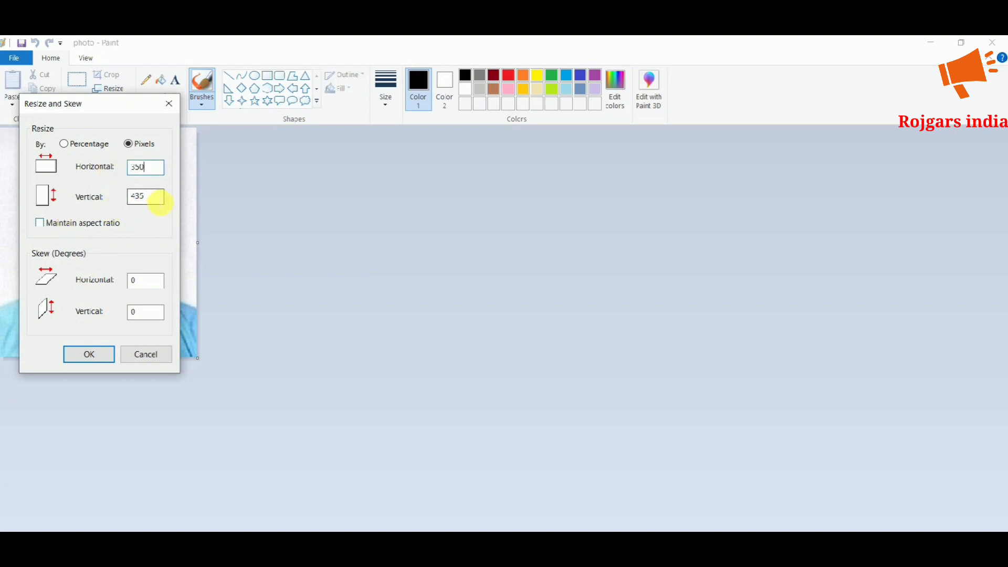
pyautogui.moveTo(161, 196); pyautogui.dragTo(128, 202)
pyautogui.write('35')
pyautogui.click(90, 351)
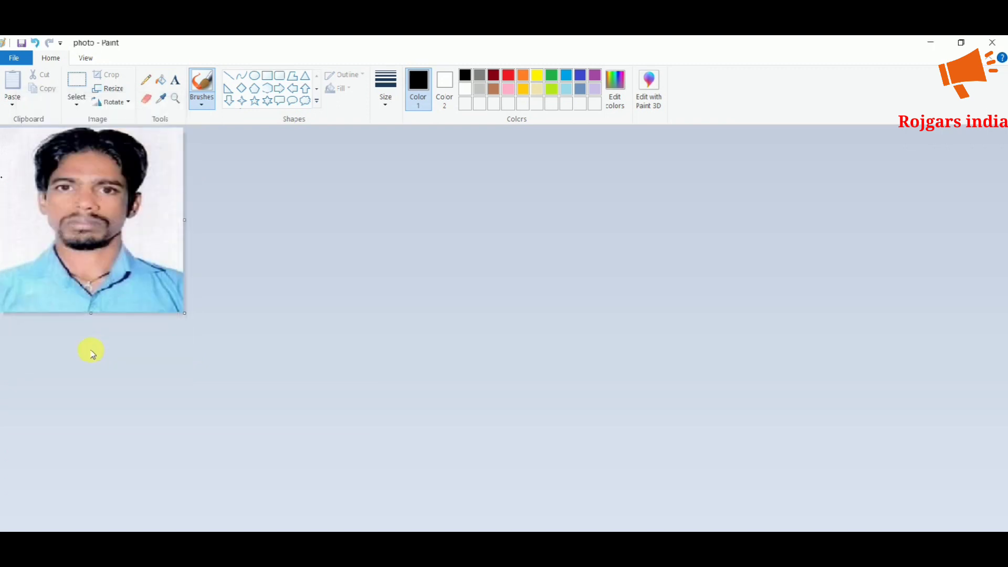
pyautogui.click(21, 43)
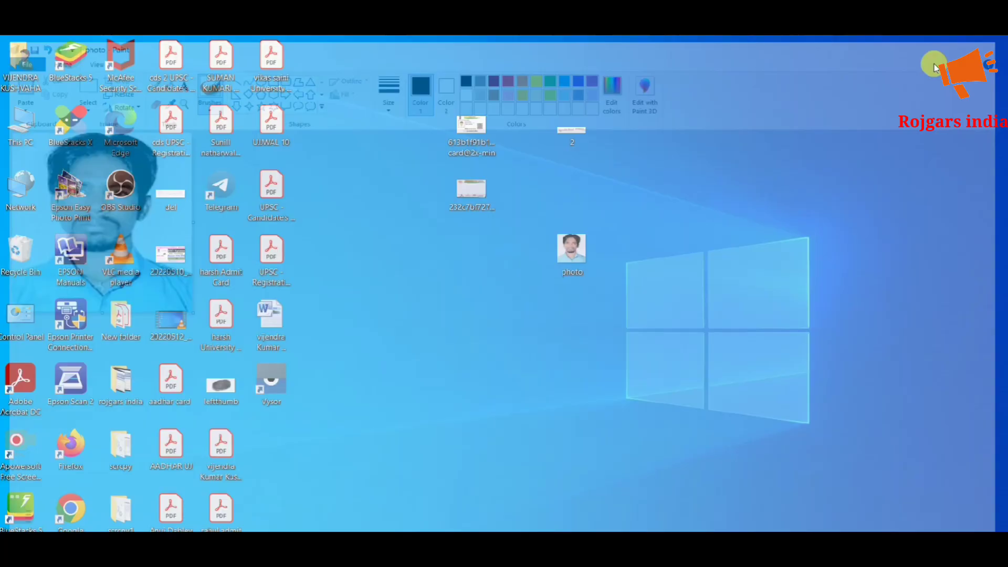
# - Close Paint and confirm in Properties that the resized photo JPG is now 37.6 KB
pyautogui.click(992, 42)
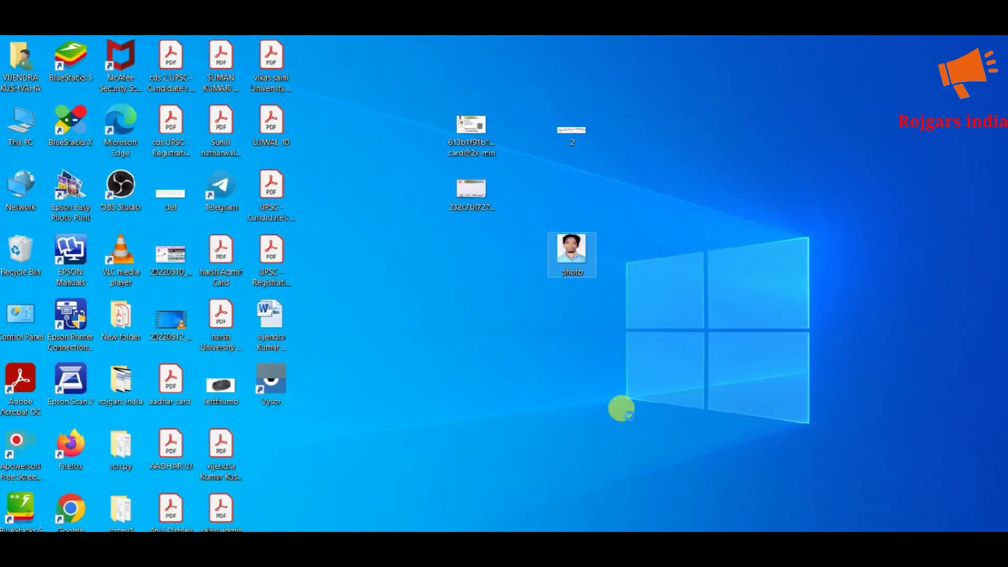
pyautogui.press('Menu')
pyautogui.click(599, 526)
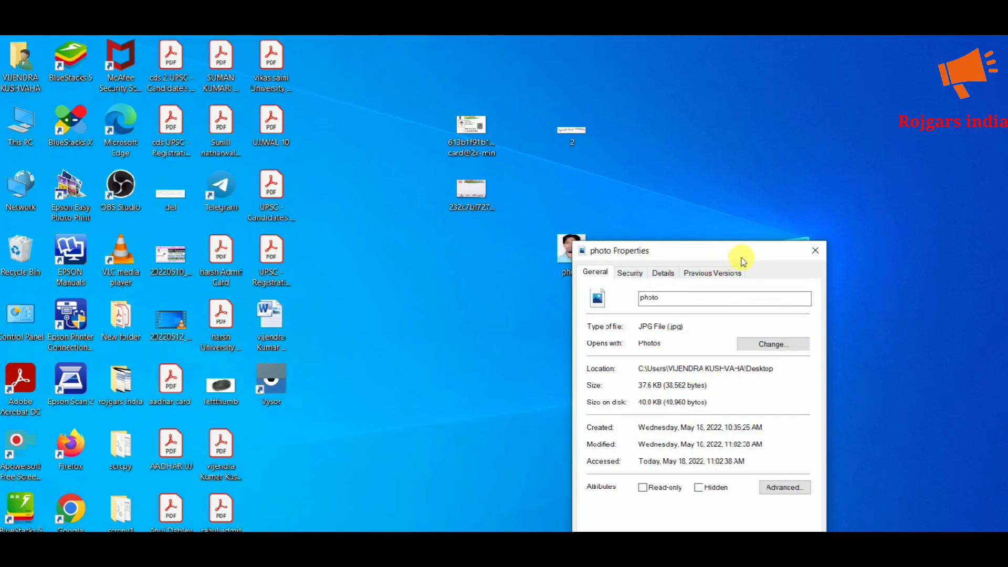
pyautogui.moveTo(742, 260); pyautogui.dragTo(781, 198)
pyautogui.click(840, 193)
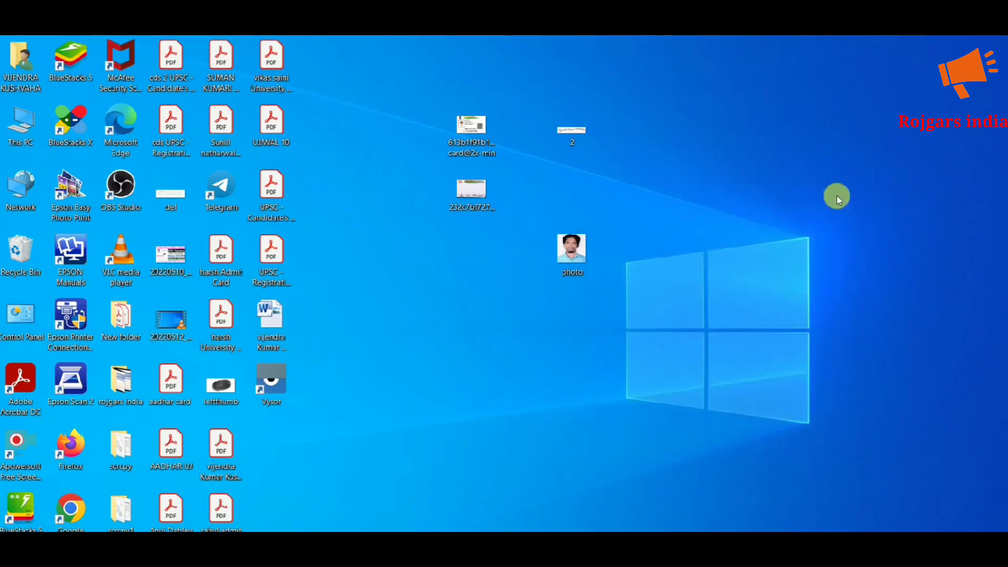
pyautogui.rightClick(579, 248)
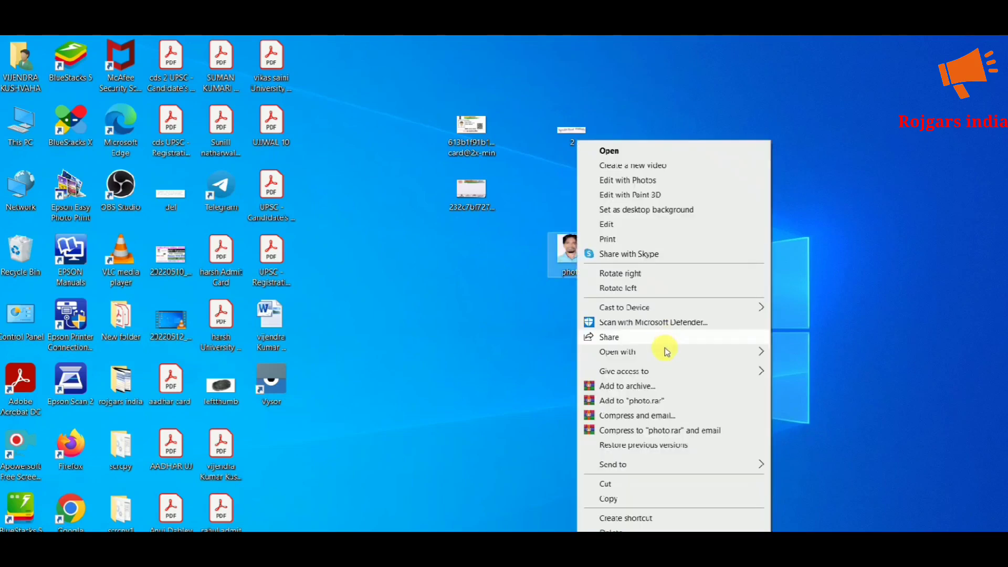
# - Reopen the photo in Paint, resize it to 400 × 400 pixels, save, and close Paint
pyautogui.moveTo(757, 353)
pyautogui.click(784, 382)
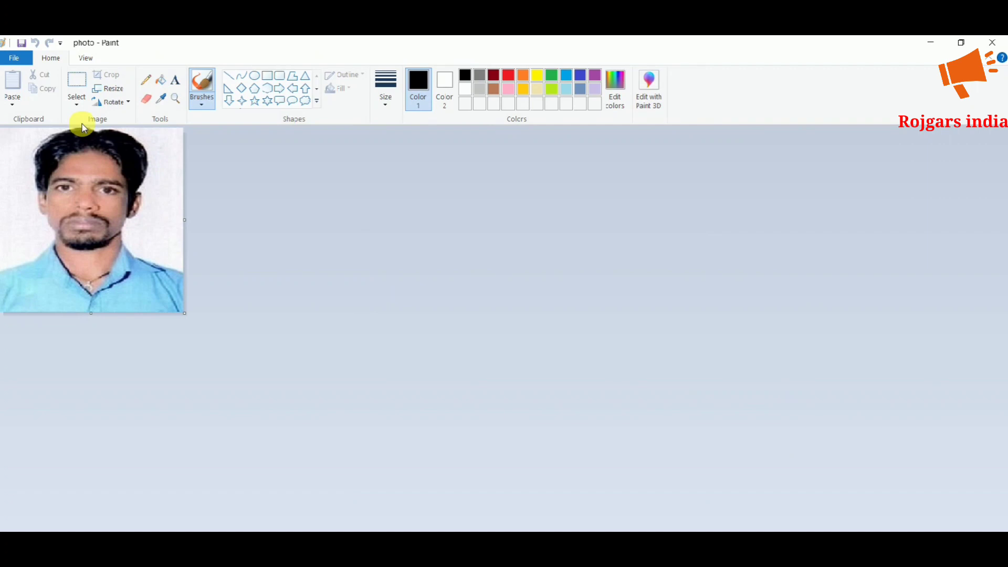
pyautogui.click(107, 88)
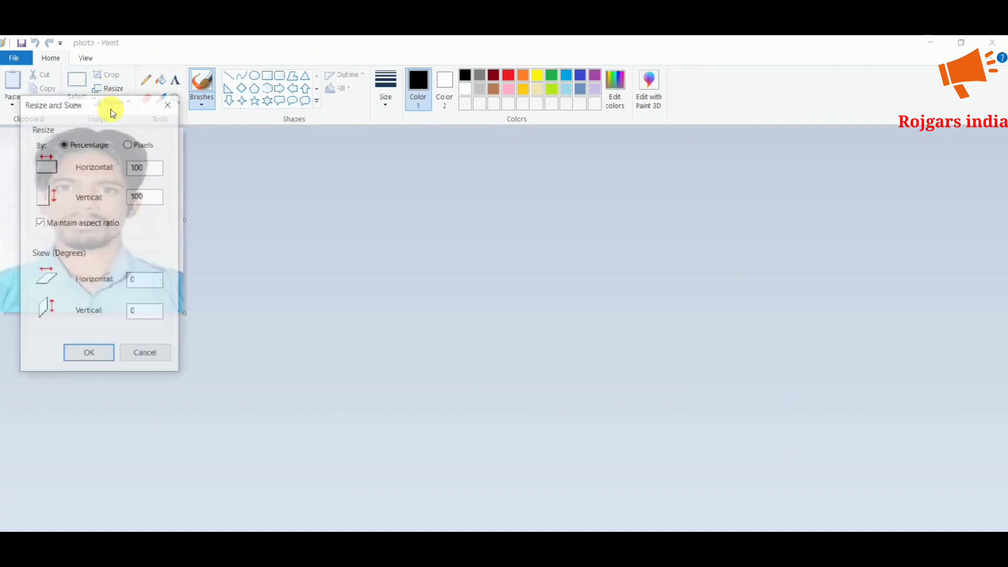
pyautogui.click(127, 144)
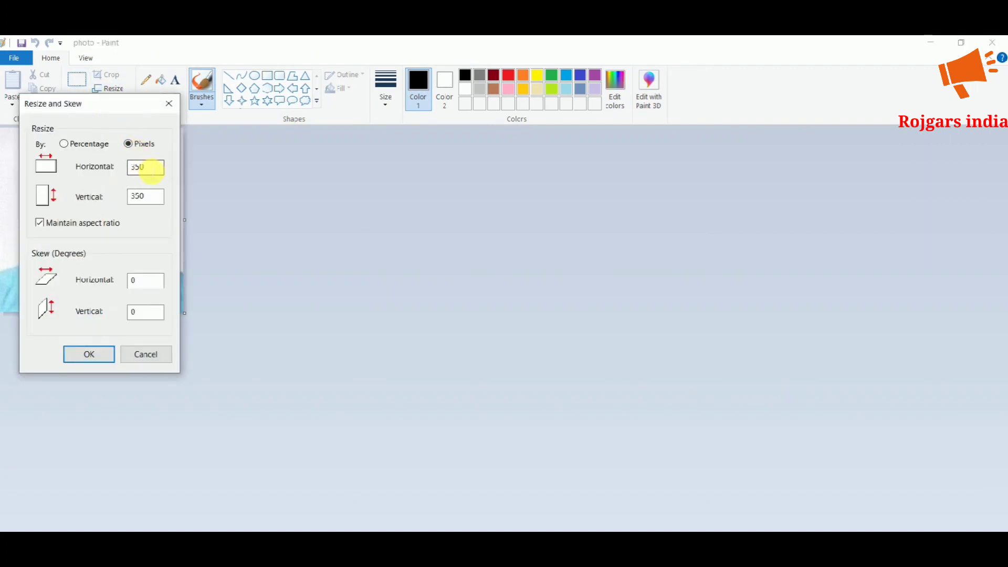
pyautogui.moveTo(151, 168); pyautogui.dragTo(100, 169)
pyautogui.write('400')
pyautogui.click(39, 223)
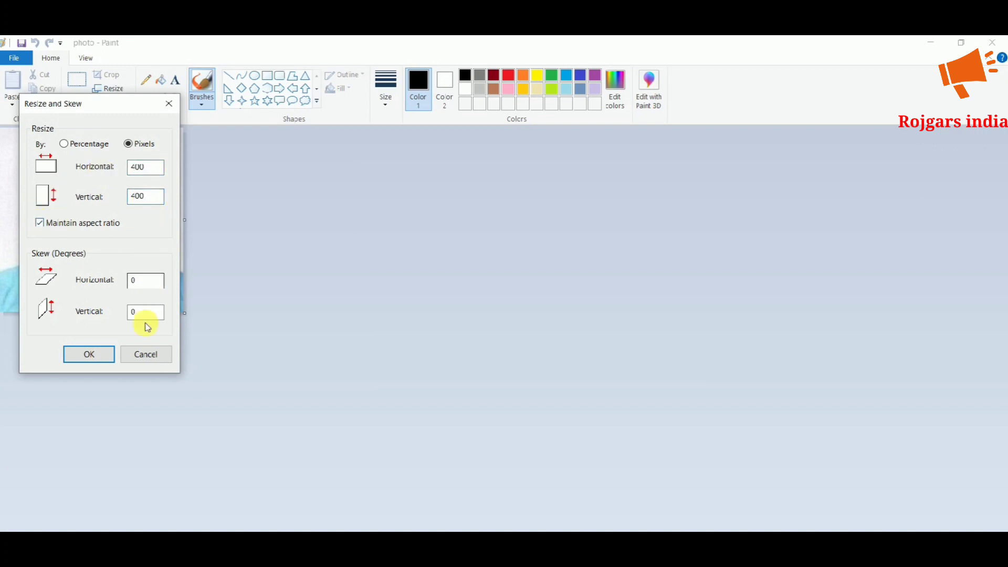
pyautogui.click(90, 354)
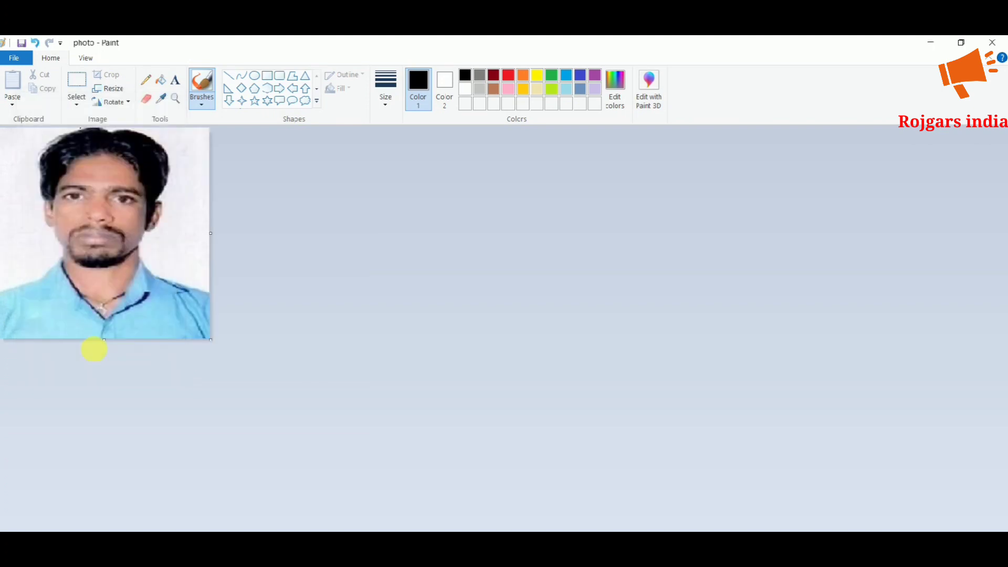
pyautogui.click(21, 43)
pyautogui.click(993, 42)
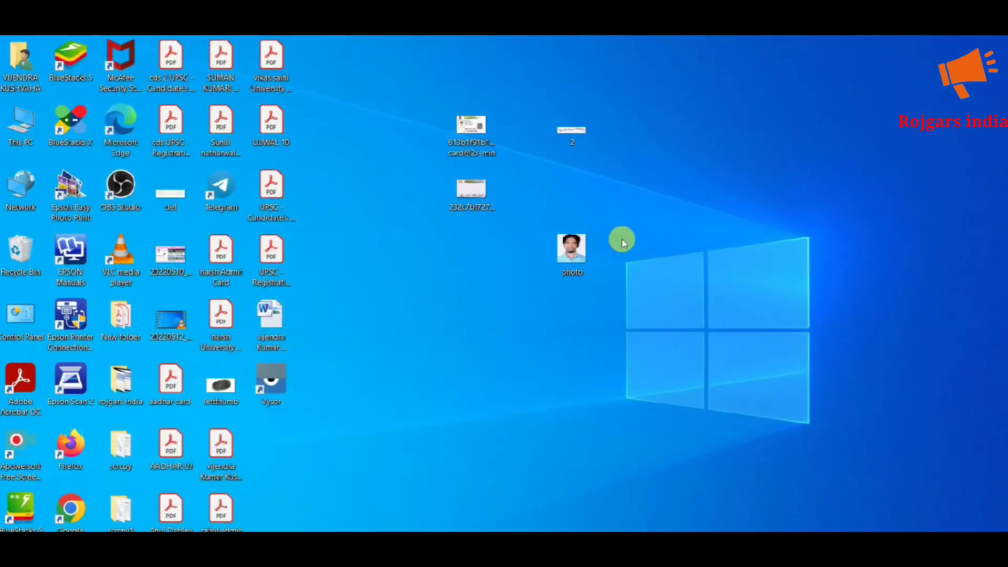
# - Confirm in Properties that the resized photo is now 42.7 KB
pyautogui.rightClick(580, 244)
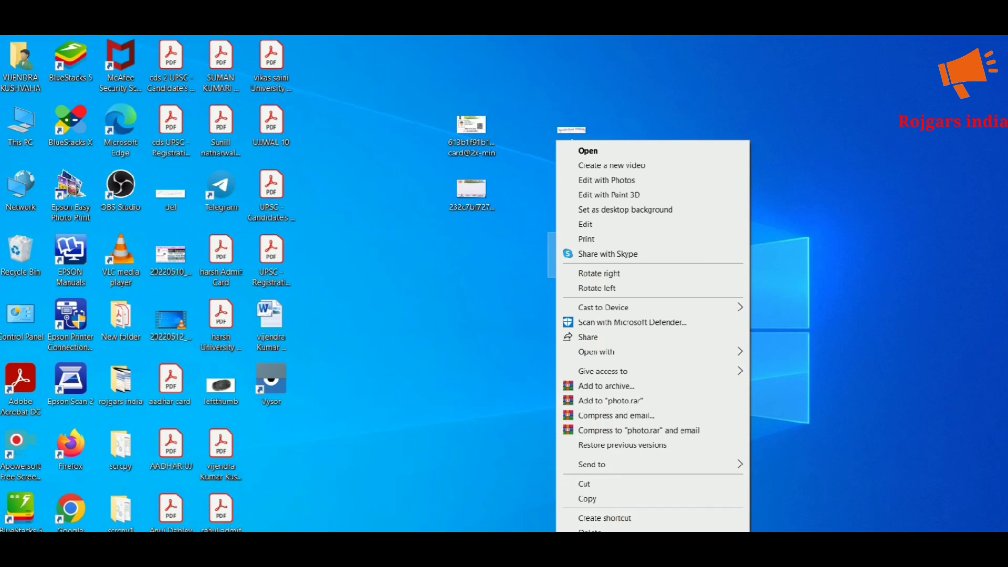
pyautogui.click(617, 519)
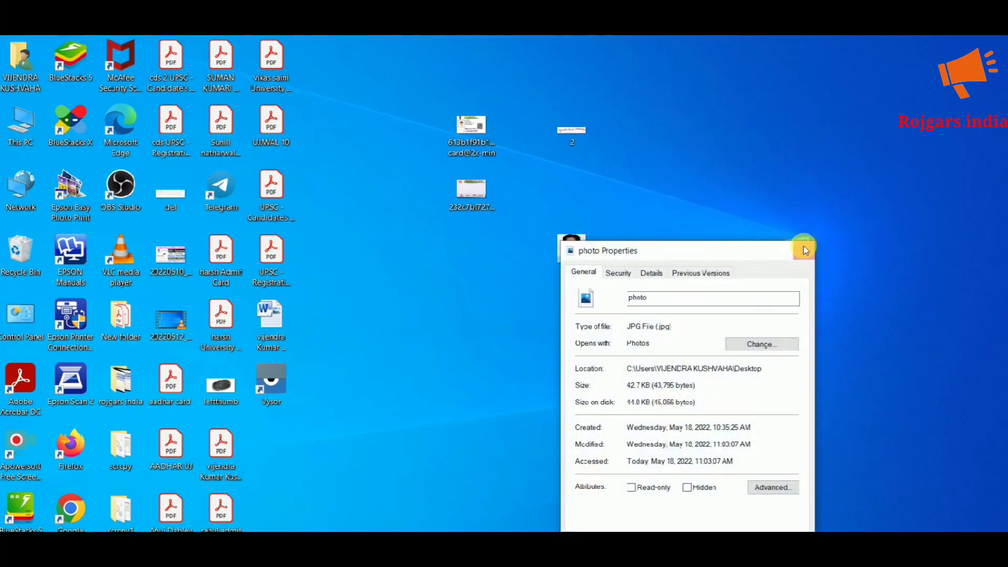
pyautogui.click(804, 251)
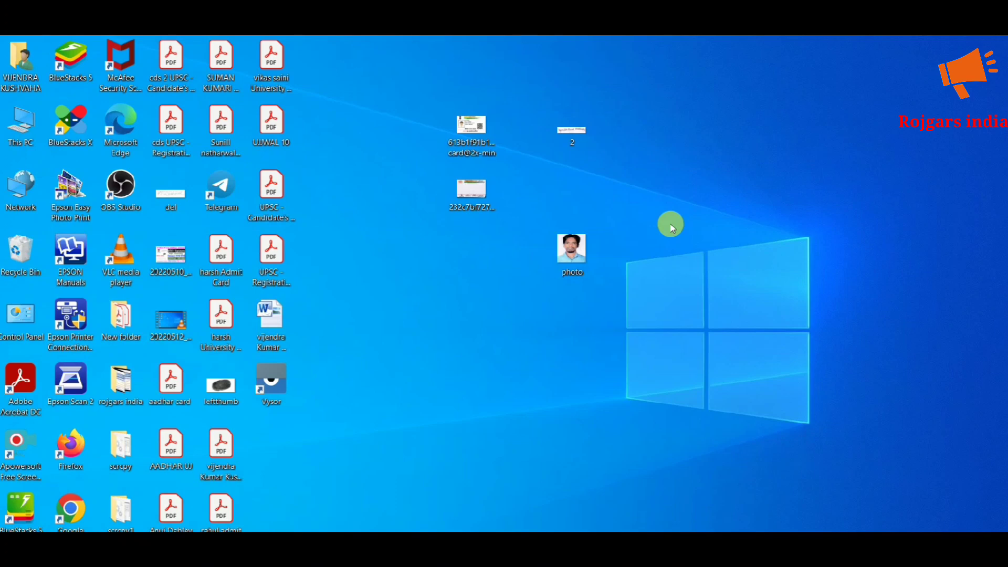
# - Check in Properties that signature file 2 is 12.8 KB
pyautogui.rightClick(565, 124)
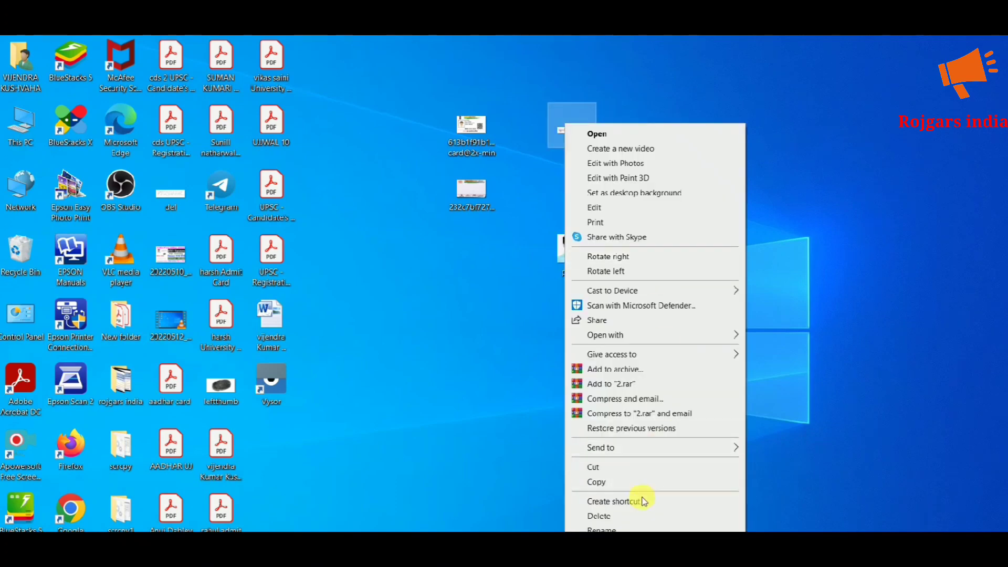
pyautogui.click(642, 549)
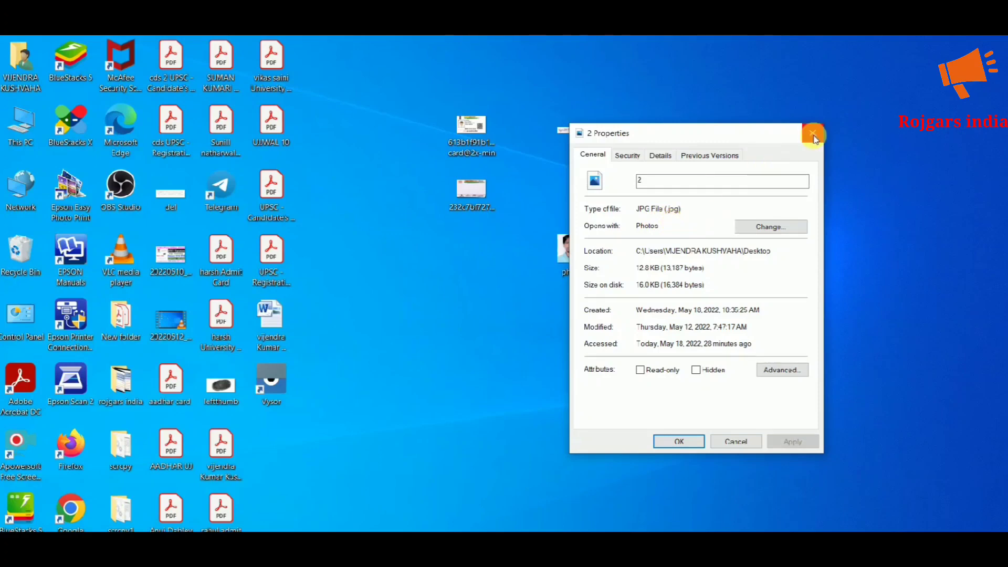
pyautogui.click(814, 138)
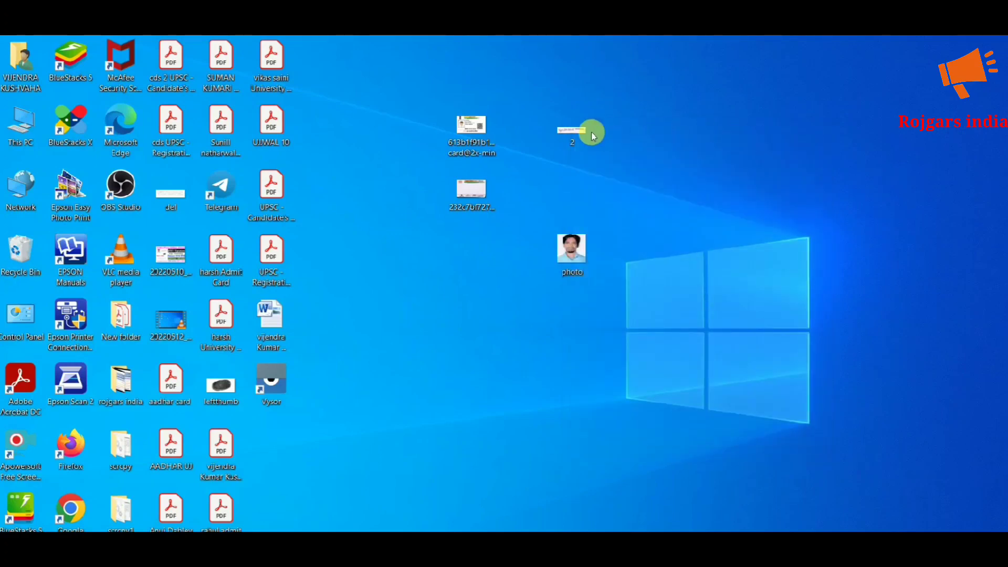
pyautogui.rightClick(575, 132)
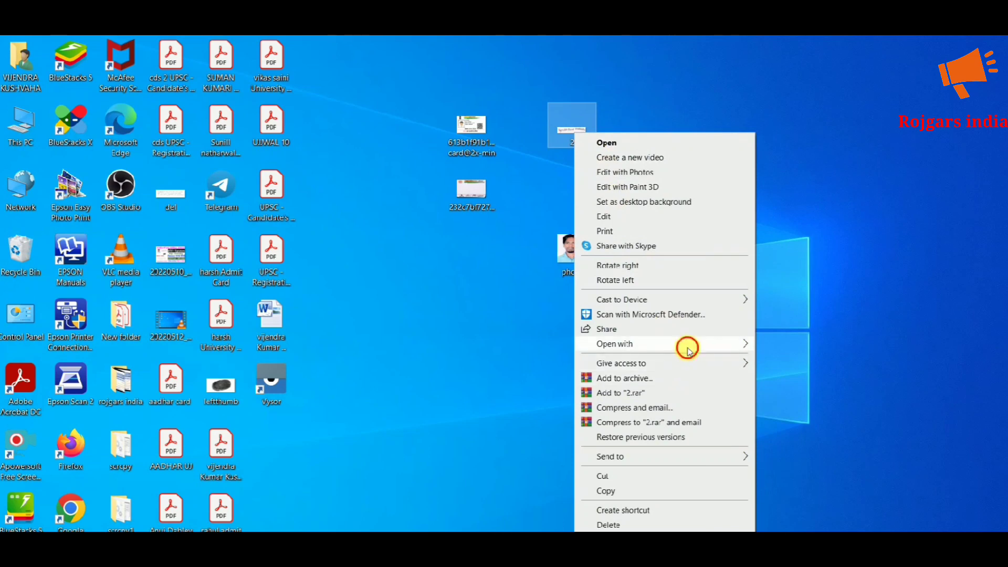
# - Open signature file 2 in Paint, trying a crop to the signature area and undoing it
pyautogui.moveTo(687, 344)
pyautogui.click(784, 375)
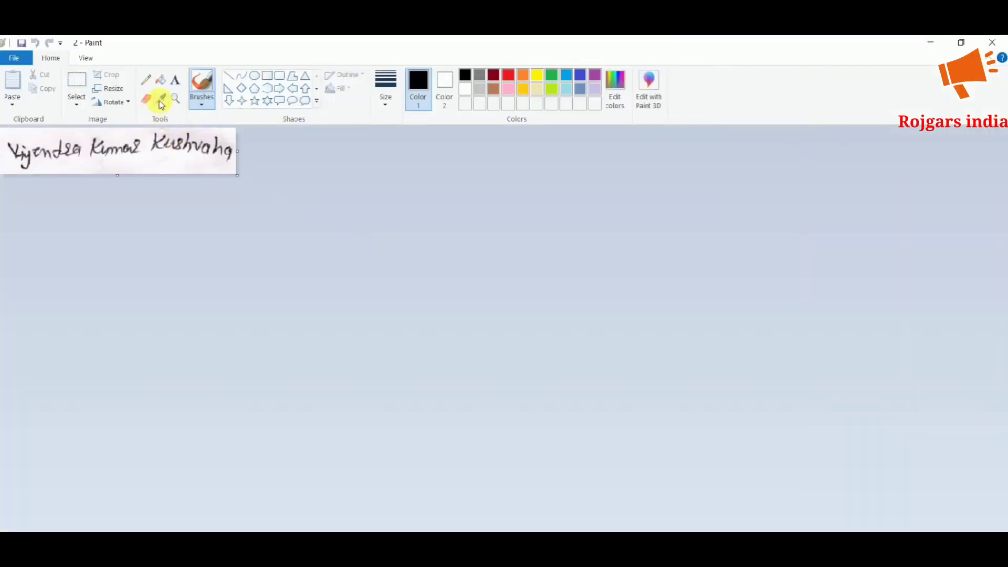
pyautogui.click(79, 81)
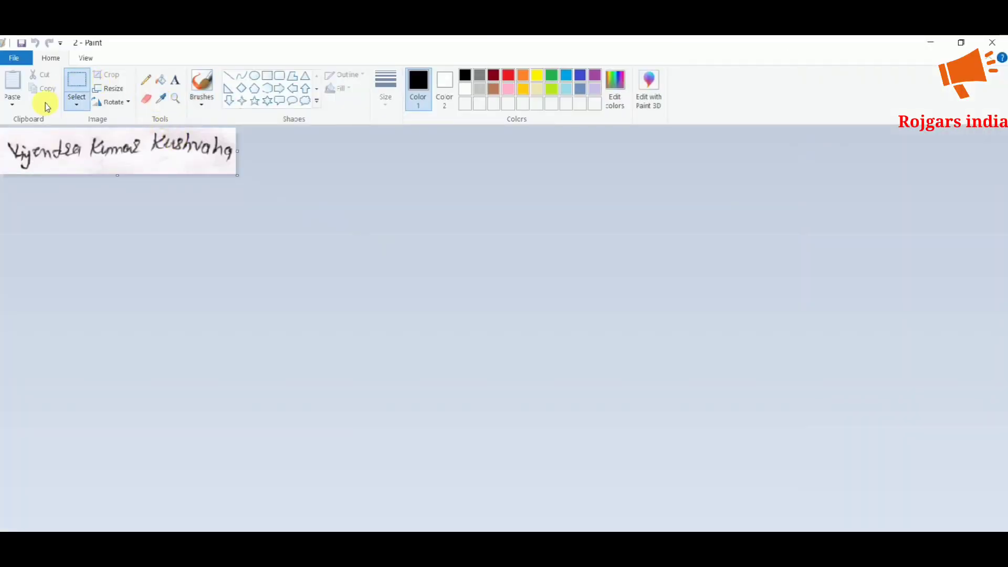
pyautogui.moveTo(3, 129); pyautogui.dragTo(237, 174)
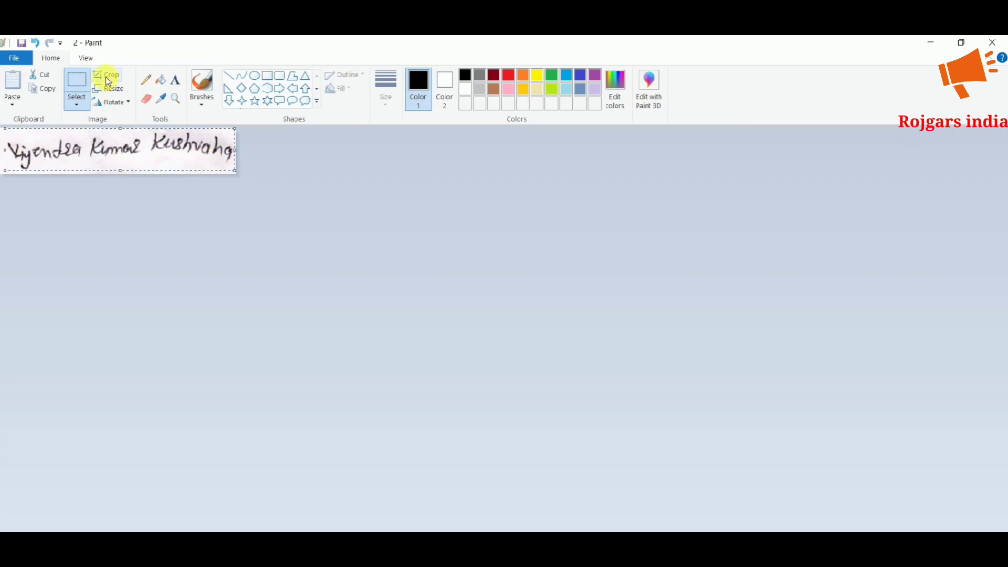
pyautogui.click(109, 79)
pyautogui.hotkey('ctrl', 'z')
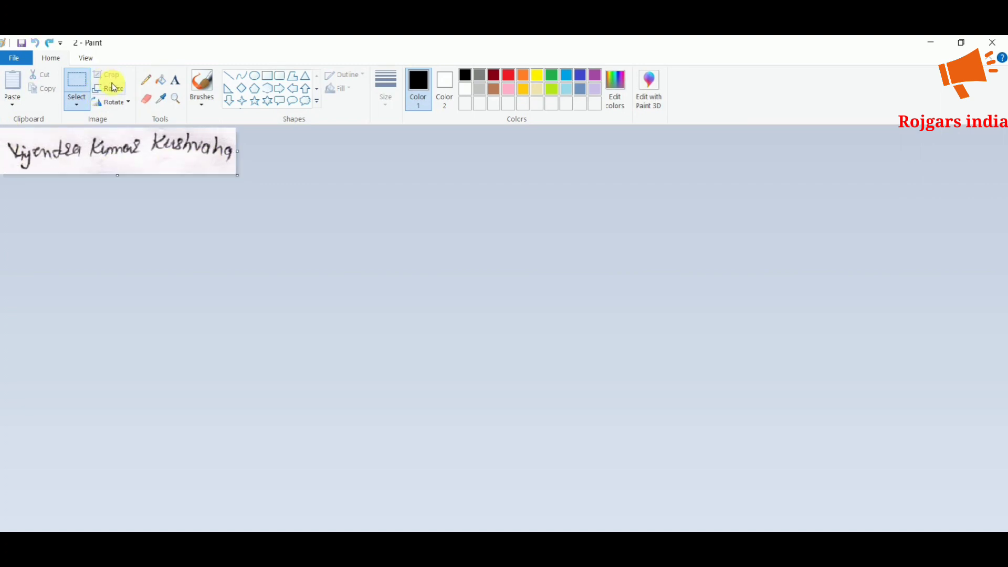
# - Resize the signature to 350 × 350 pixels, save it, and close Paint
pyautogui.click(123, 90)
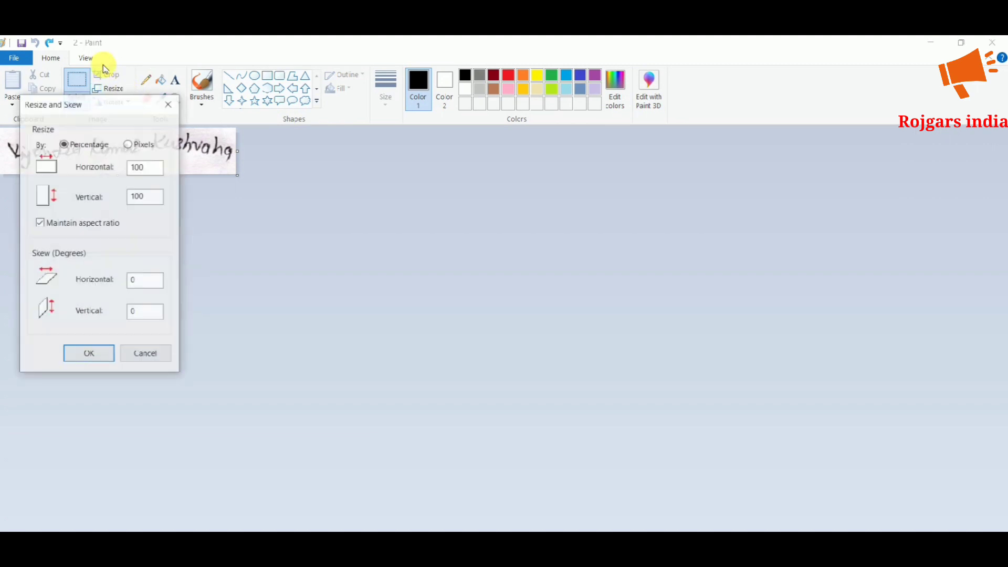
pyautogui.click(135, 151)
pyautogui.moveTo(154, 167); pyautogui.dragTo(104, 166)
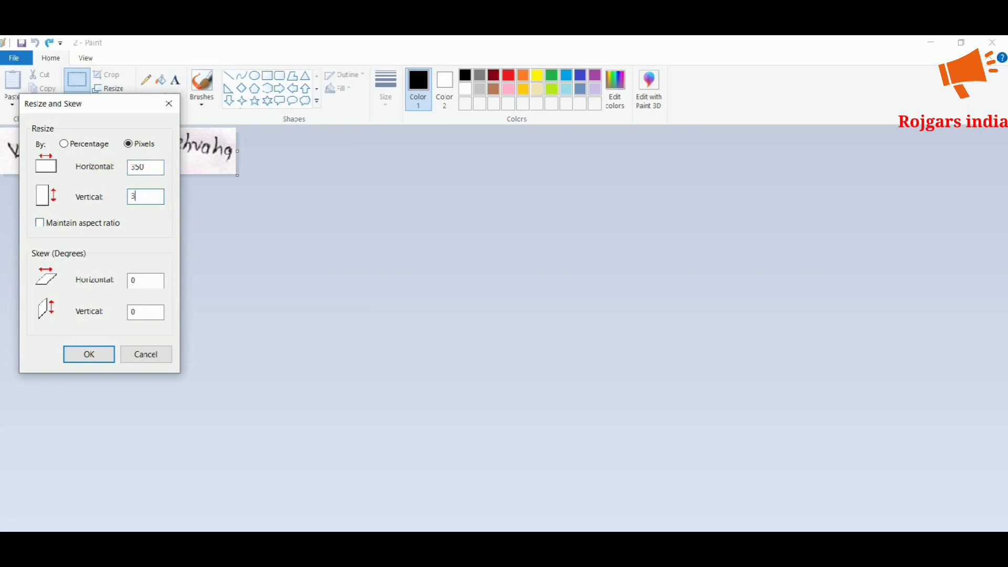
pyautogui.click(98, 356)
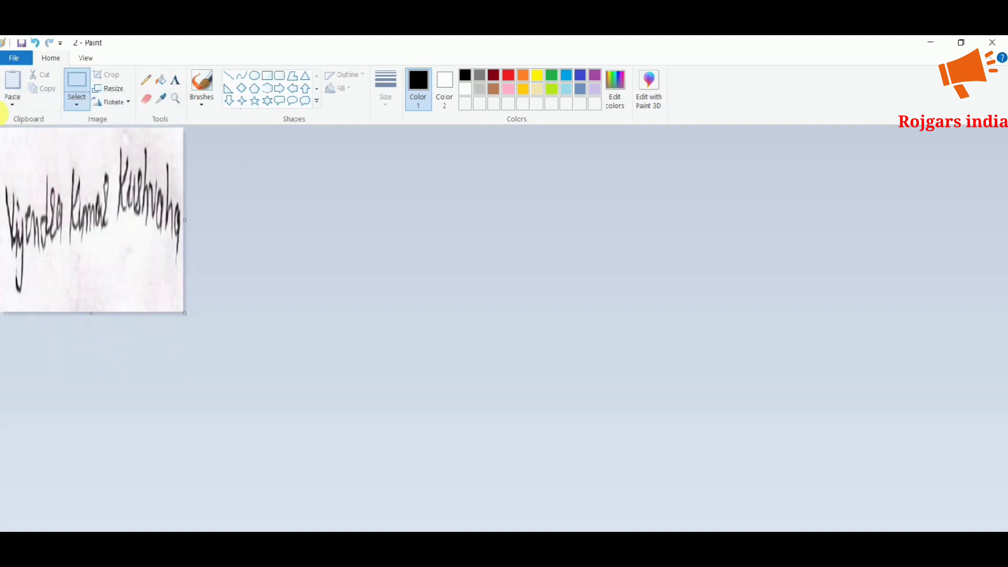
pyautogui.click(21, 47)
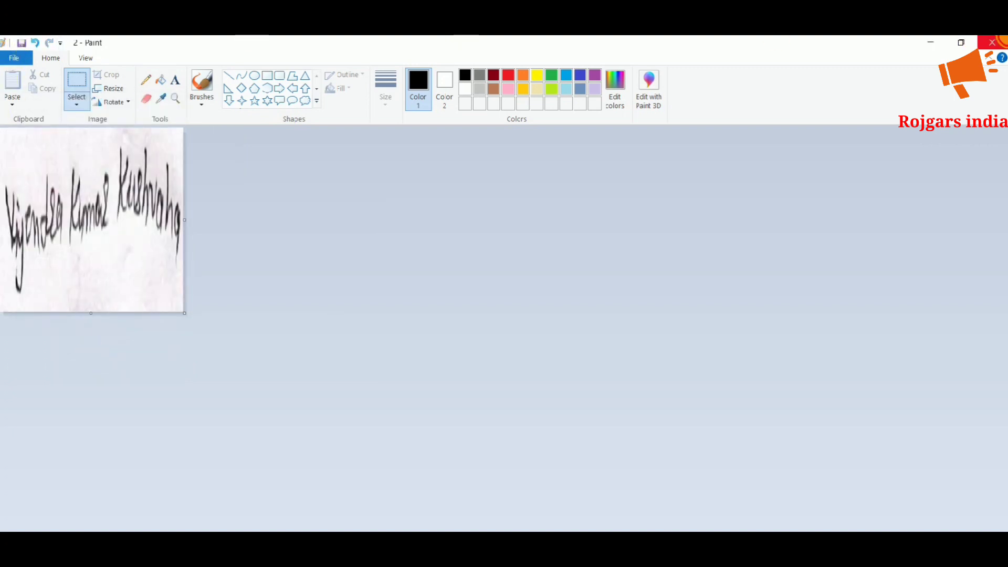
pyautogui.click(993, 42)
# - Check resized image 2's file size in Properties, then search Windows for 'word'
pyautogui.rightClick(577, 119)
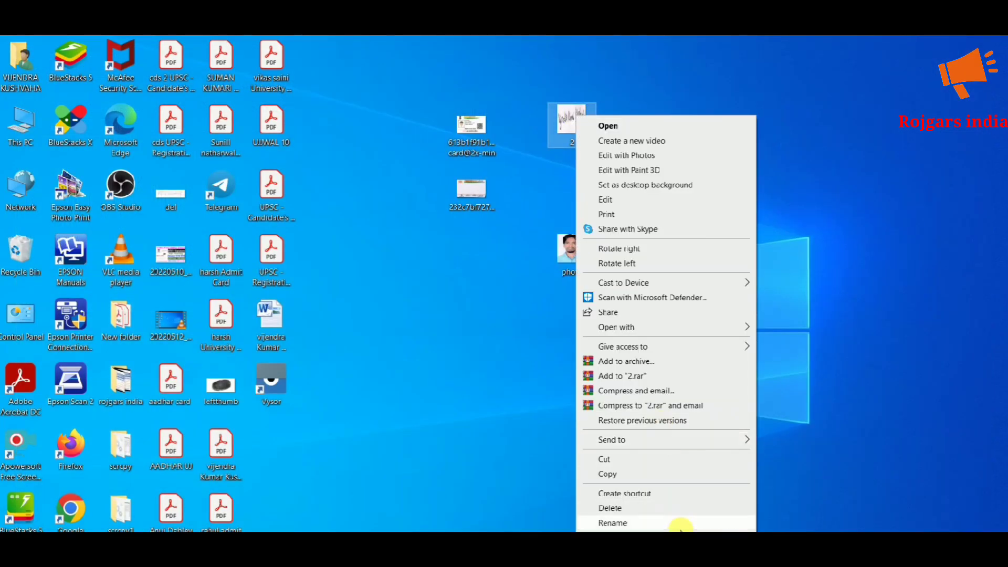
pyautogui.click(677, 521)
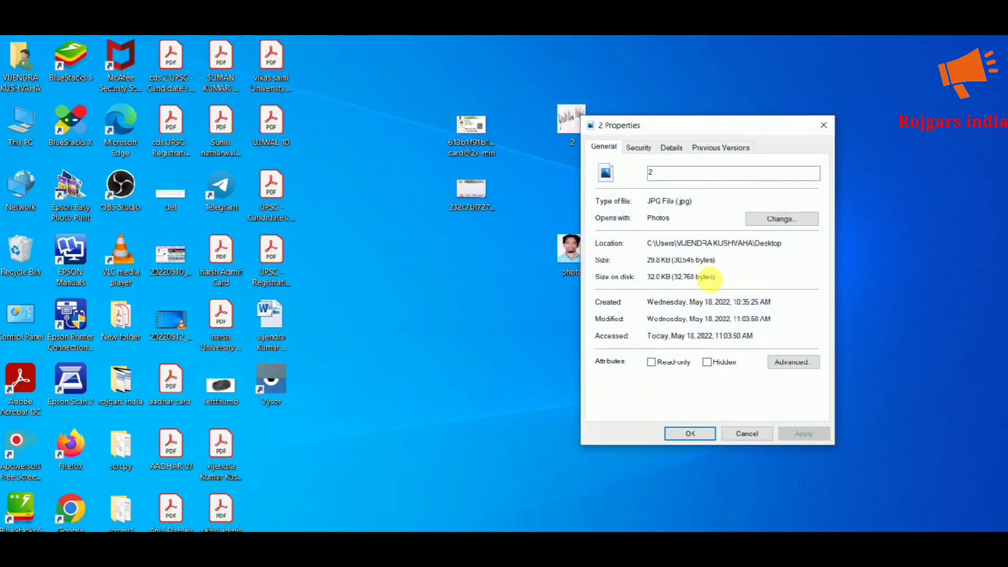
pyautogui.click(825, 126)
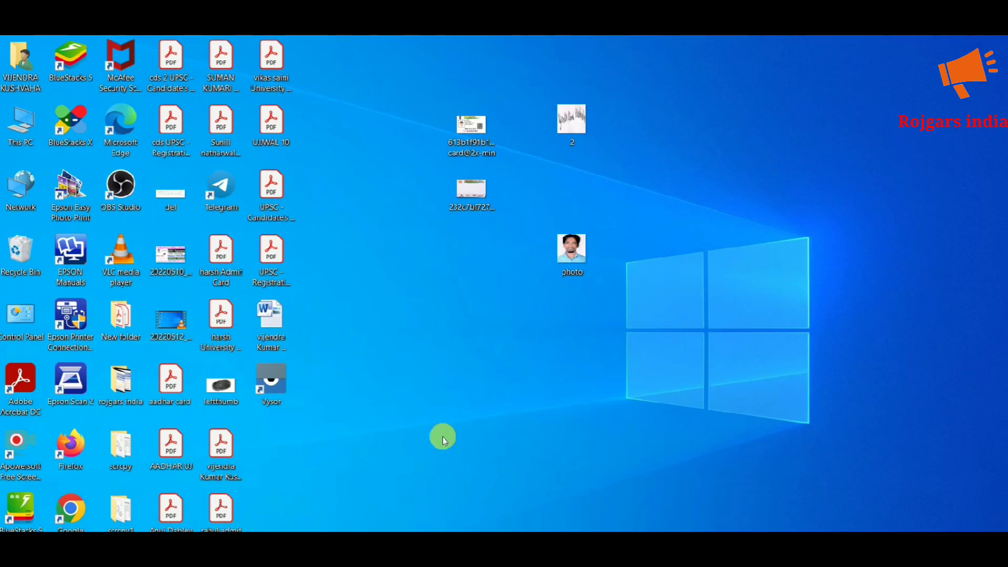
pyautogui.press('super+s')
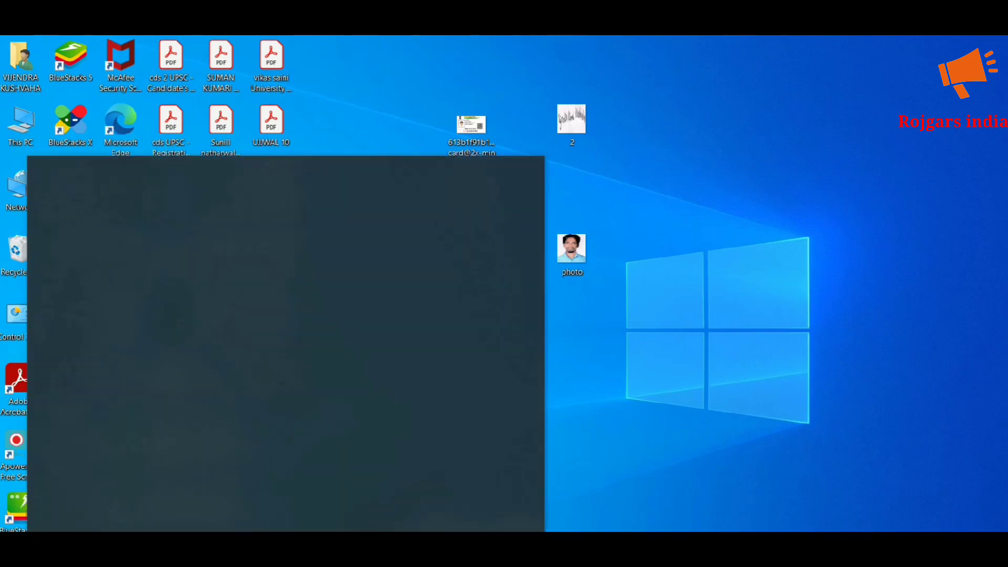
pyautogui.write('word')
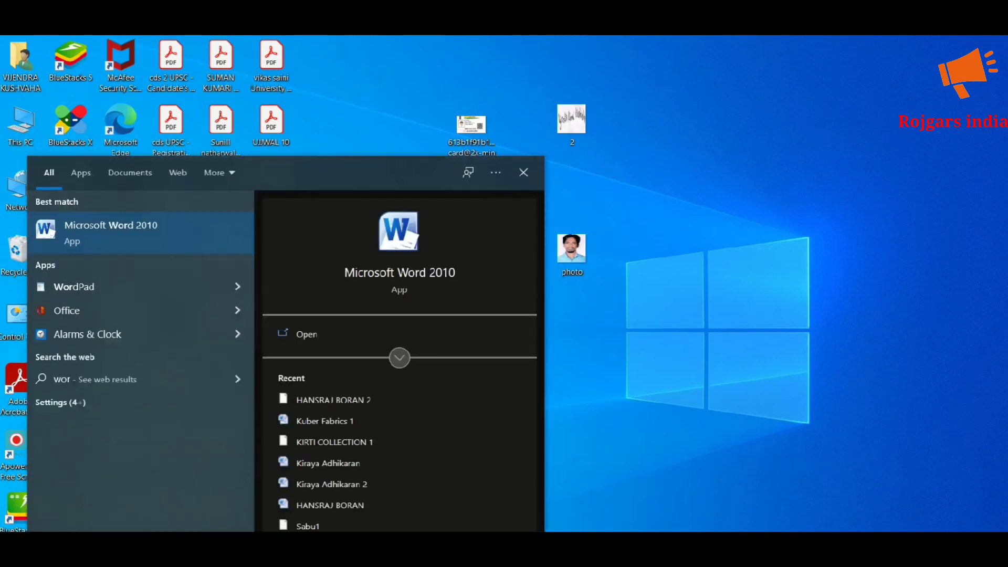
# - Launch Word 2010 and insert the Aadhaar front image, shrunk to 5.02" wide and centred
pyautogui.click(150, 233)
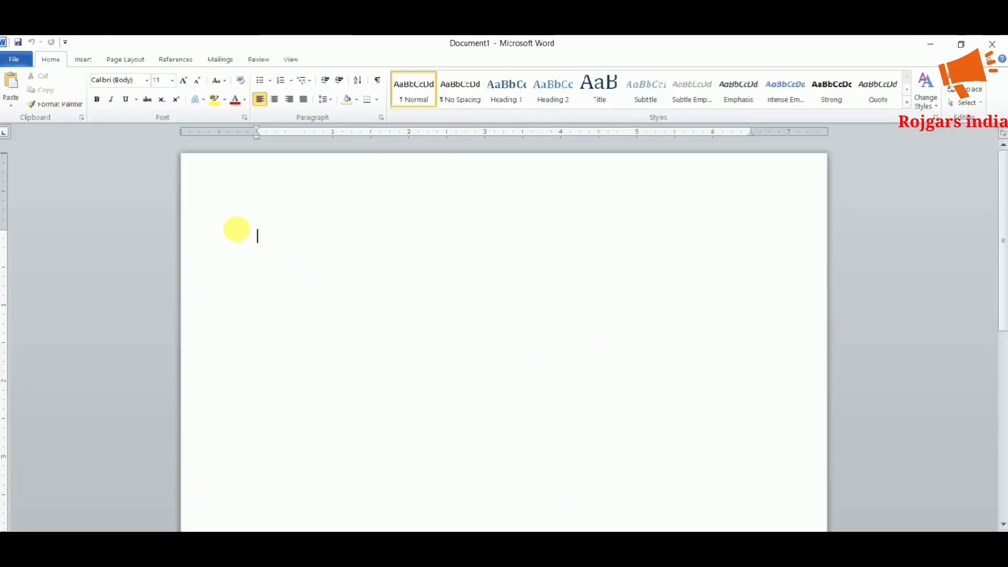
pyautogui.click(84, 60)
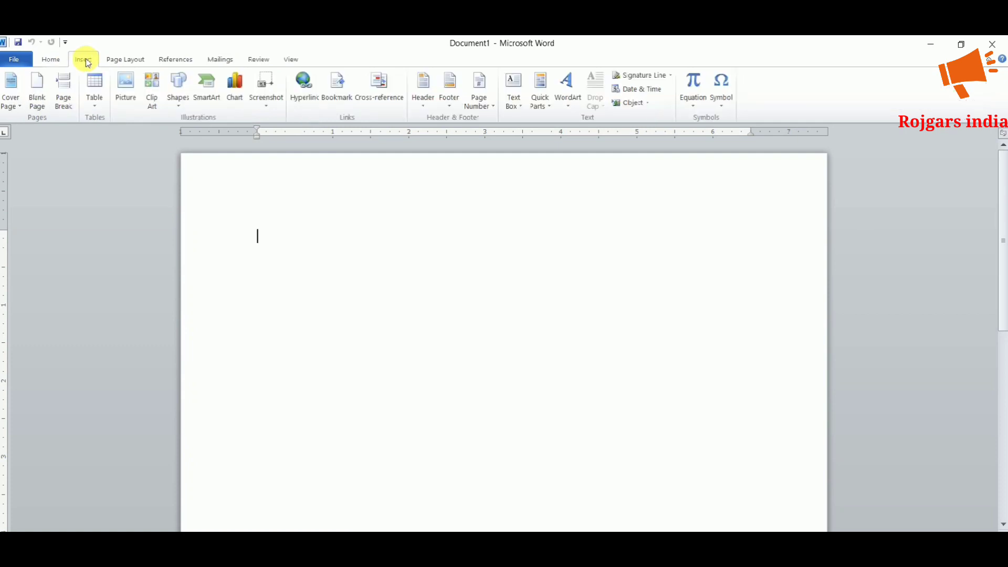
pyautogui.click(136, 108)
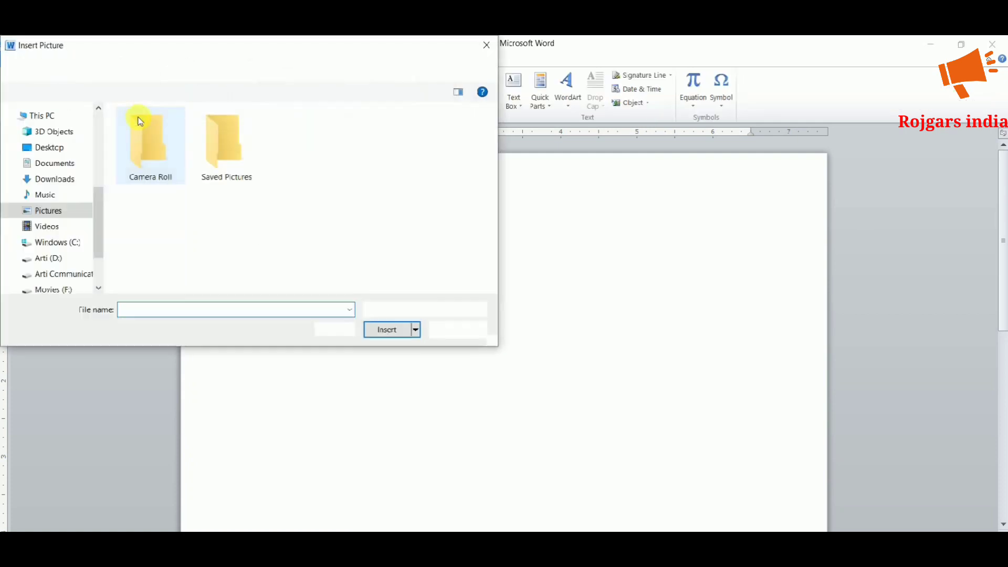
pyautogui.click(54, 150)
pyautogui.moveTo(493, 143); pyautogui.dragTo(494, 181)
pyautogui.click(225, 178)
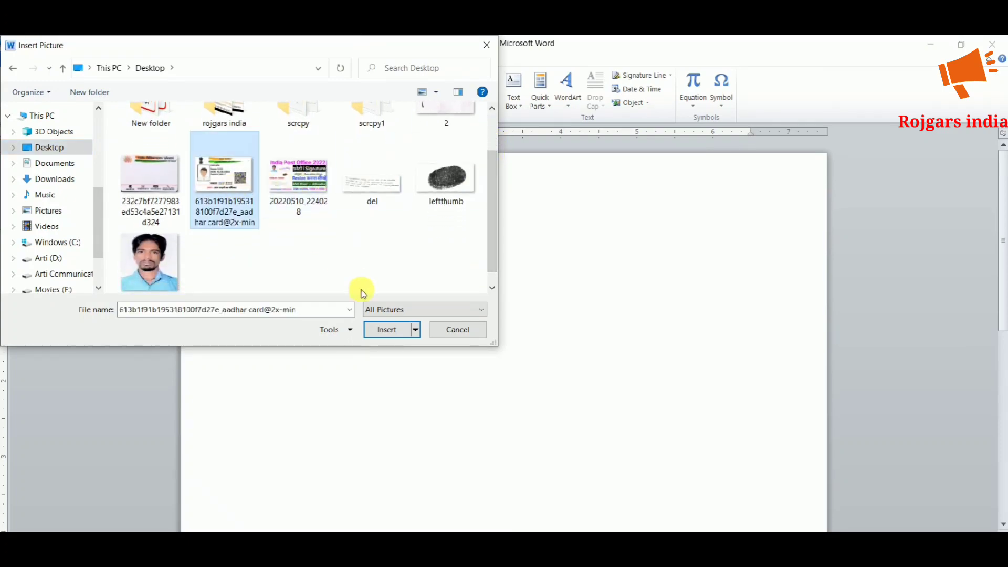
pyautogui.click(387, 330)
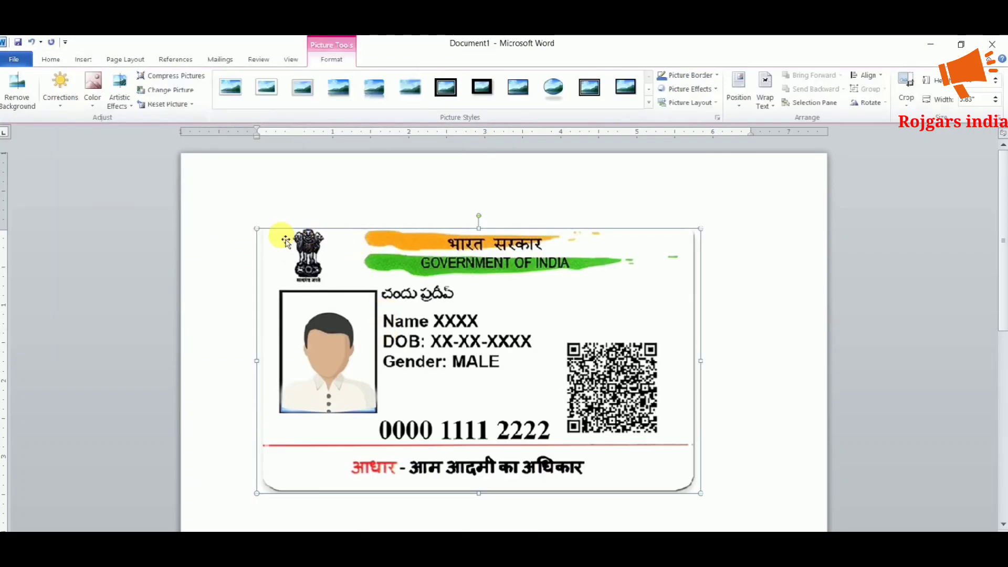
pyautogui.moveTo(257, 228); pyautogui.dragTo(466, 320)
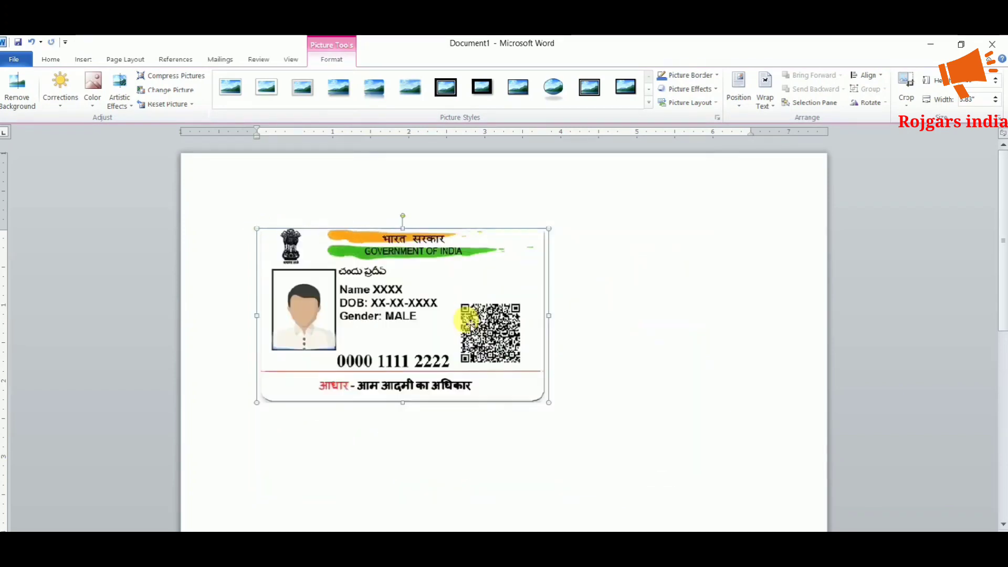
pyautogui.moveTo(257, 229); pyautogui.dragTo(318, 265)
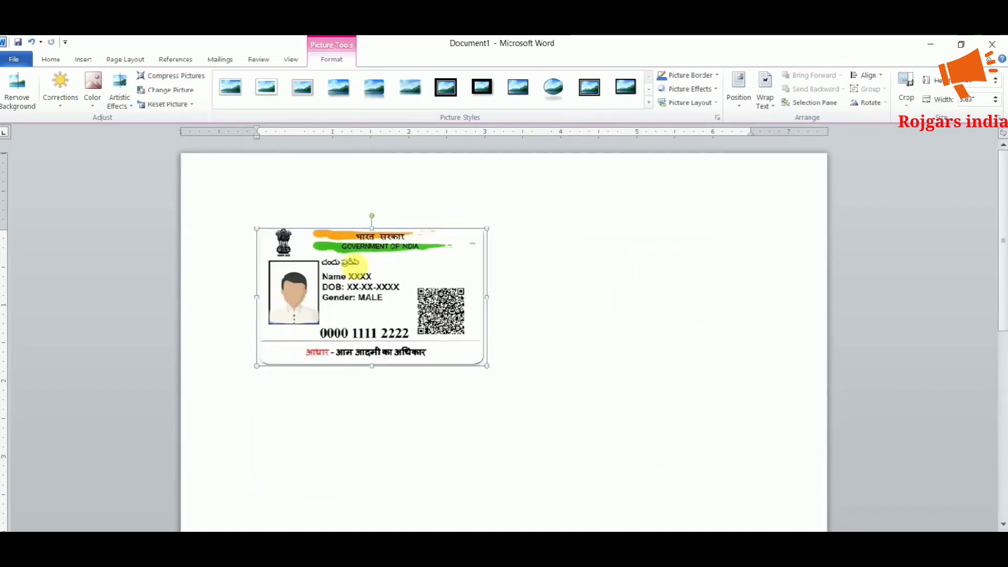
pyautogui.click(51, 59)
pyautogui.click(274, 100)
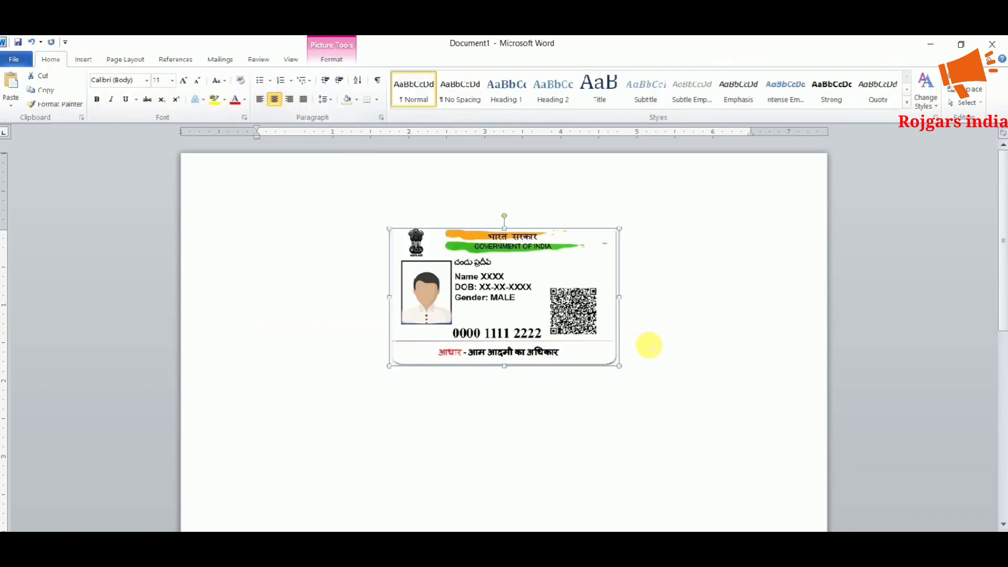
pyautogui.click(650, 349)
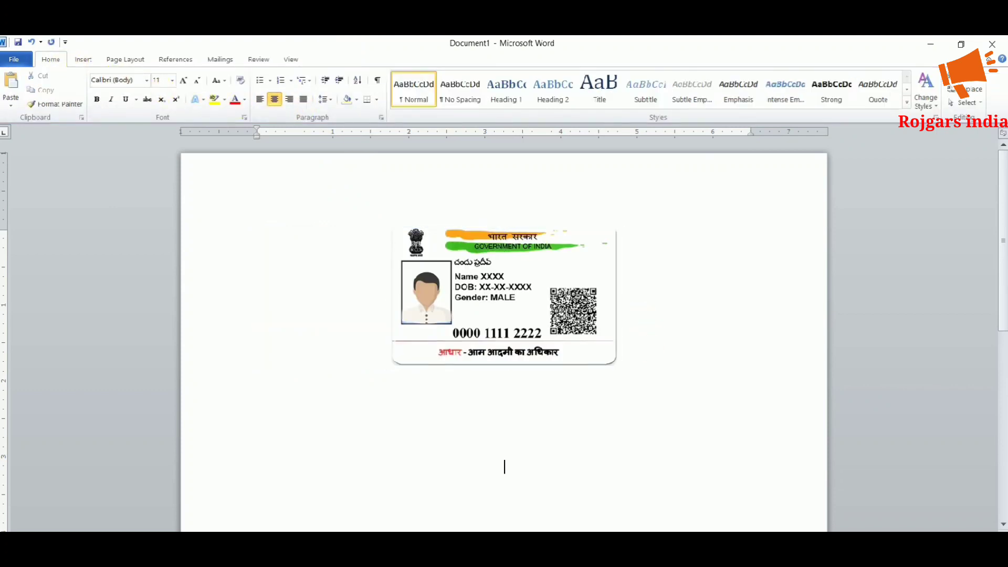
# - Insert the Aadhaar back image below the front one and shrink it to fit
pyautogui.click(83, 59)
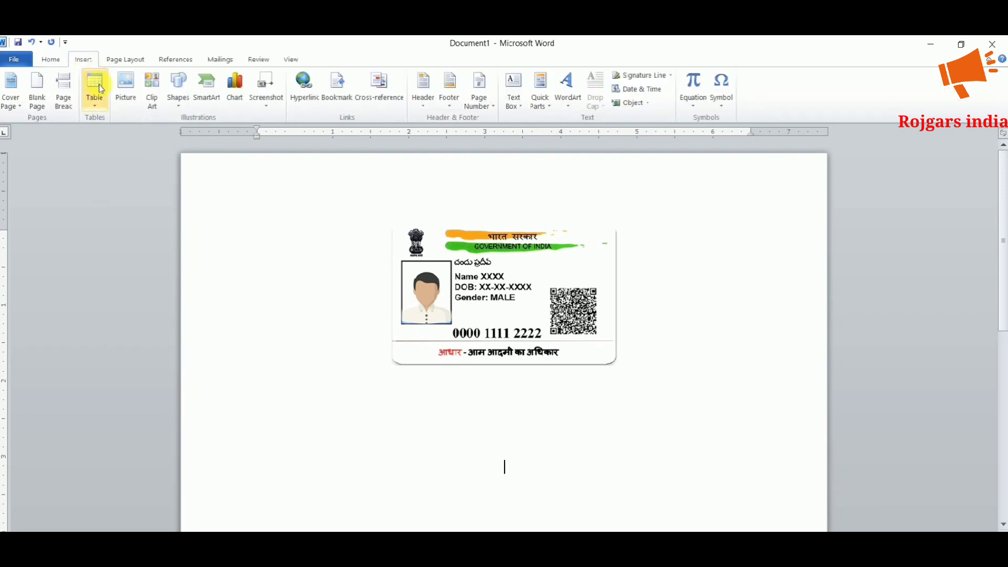
pyautogui.click(116, 100)
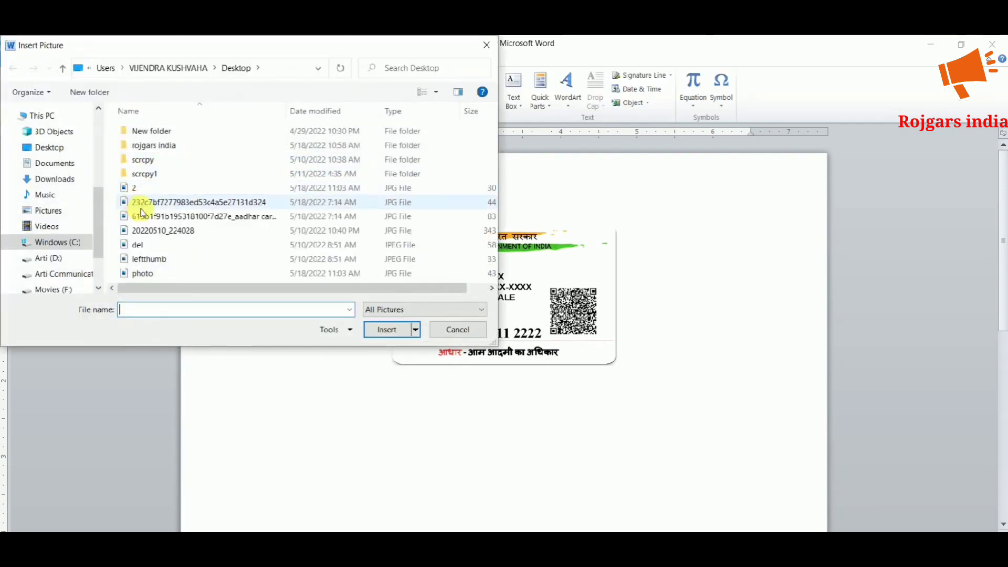
pyautogui.click(58, 150)
pyautogui.click(150, 232)
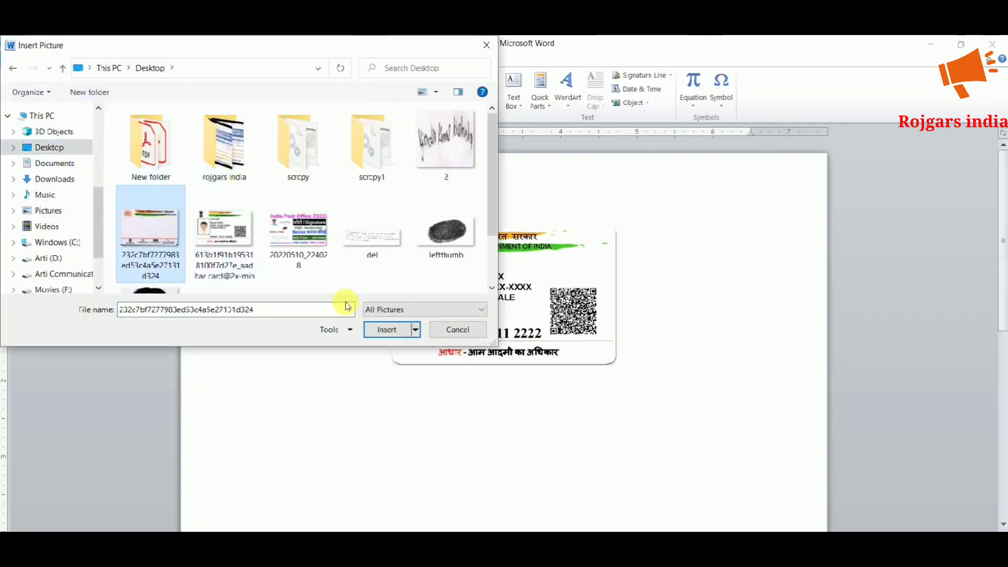
pyautogui.click(385, 330)
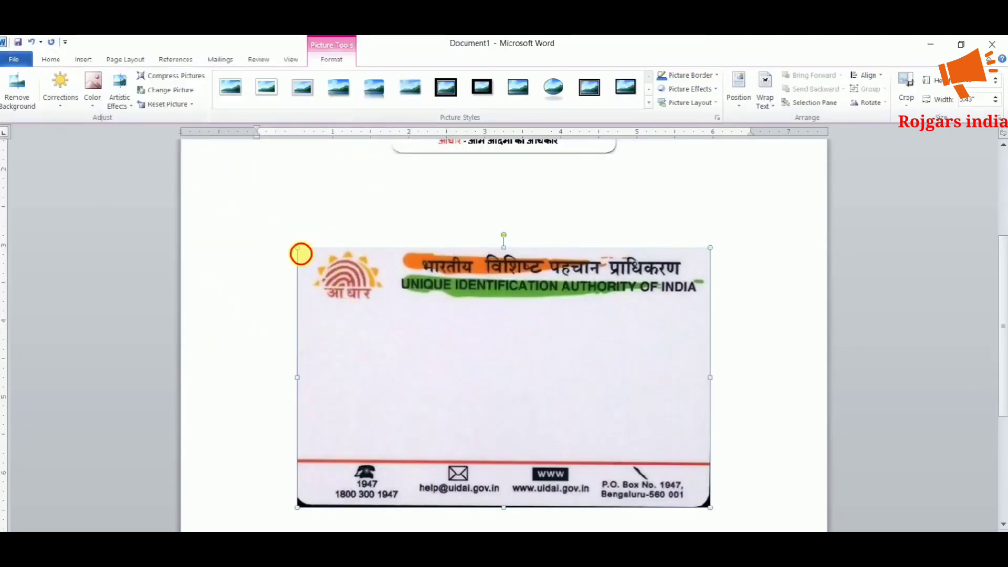
pyautogui.moveTo(301, 254); pyautogui.dragTo(449, 344)
pyautogui.click(524, 218)
pyautogui.scroll(5, 522, 242)
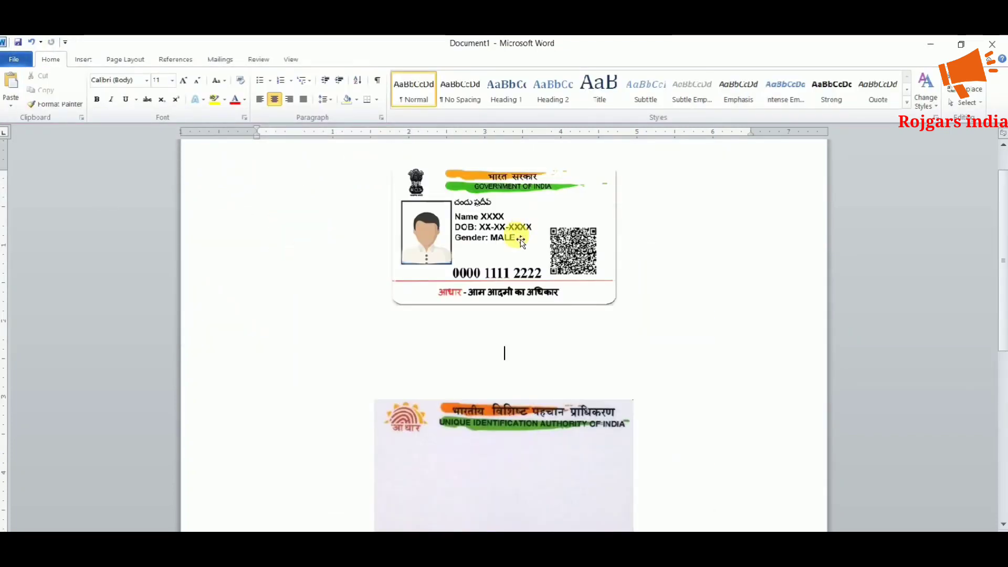
pyautogui.scroll(1, 521, 242)
pyautogui.click(13, 59)
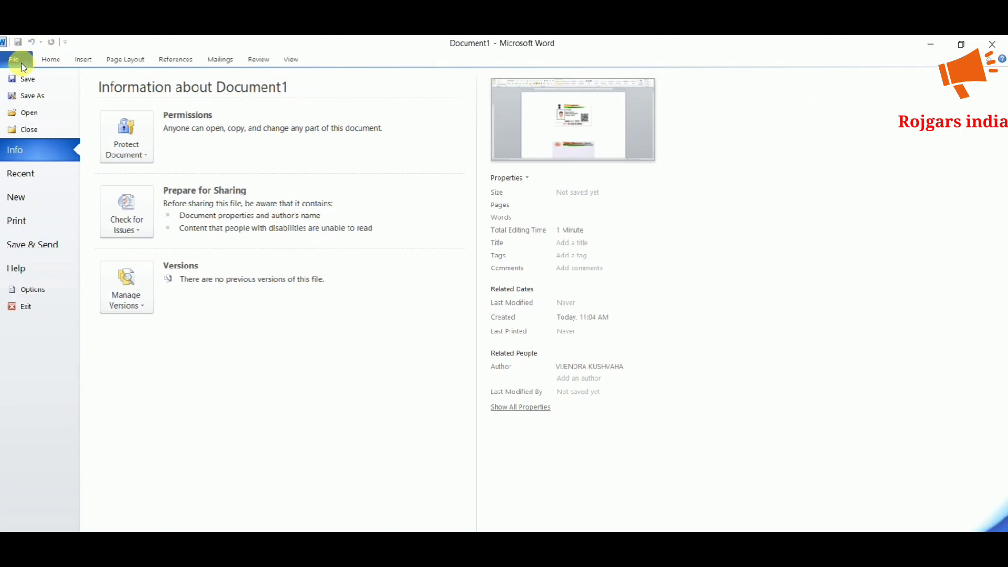
# - Save the document as a PDF named 'ca' on the Desktop and close Word
pyautogui.click(29, 94)
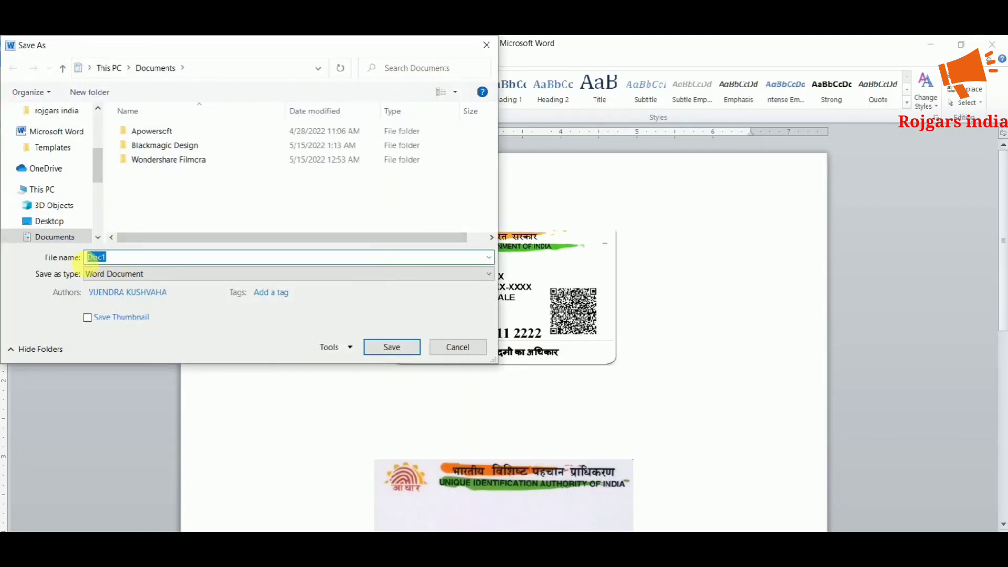
pyautogui.write('ca')
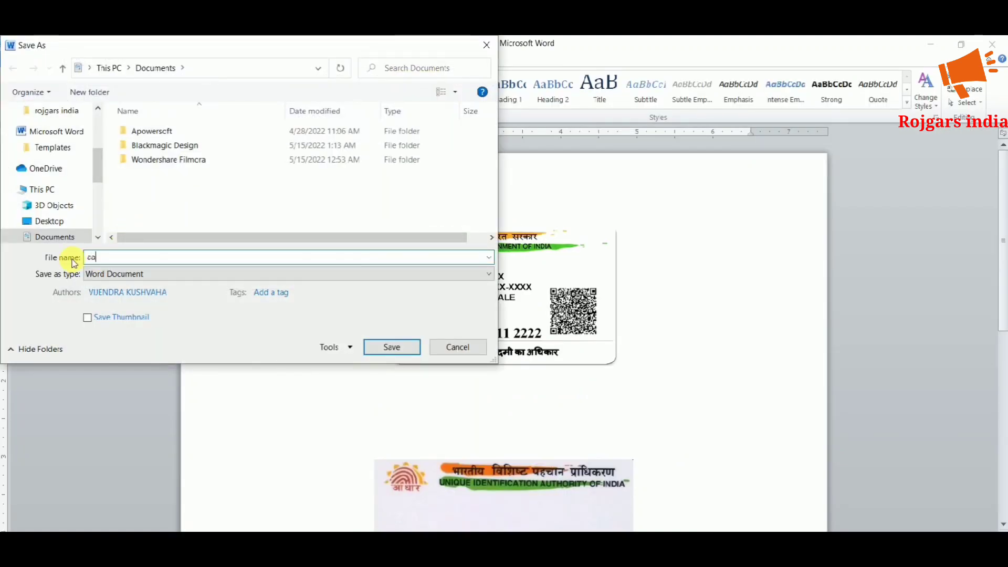
pyautogui.click(96, 274)
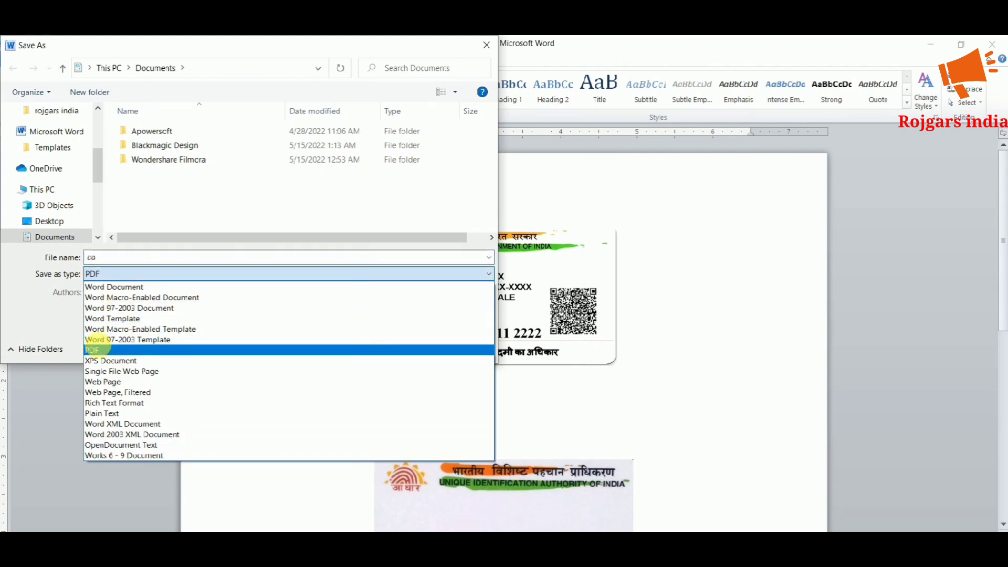
pyautogui.click(96, 350)
pyautogui.scroll(3, 67, 128)
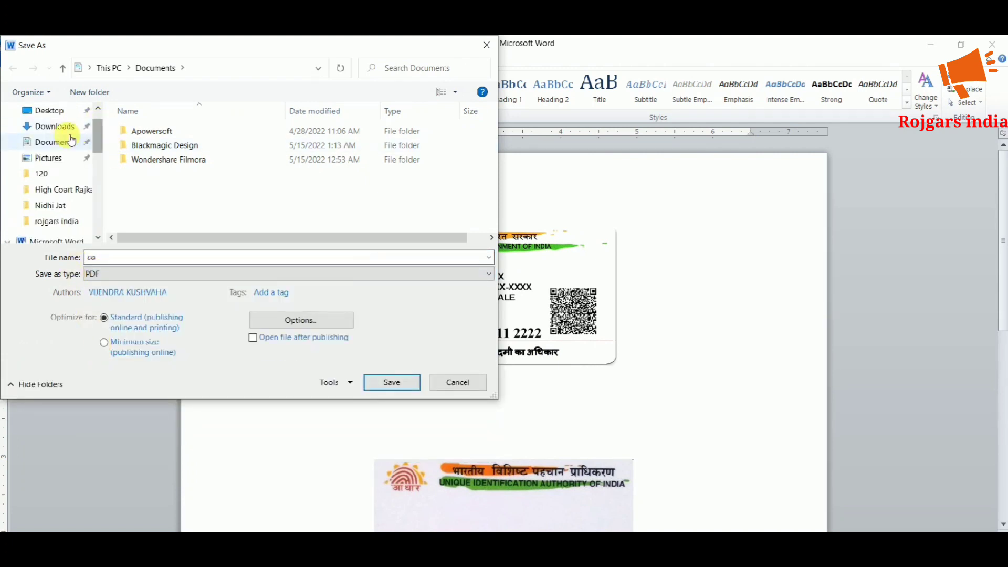
pyautogui.click(53, 111)
pyautogui.click(398, 385)
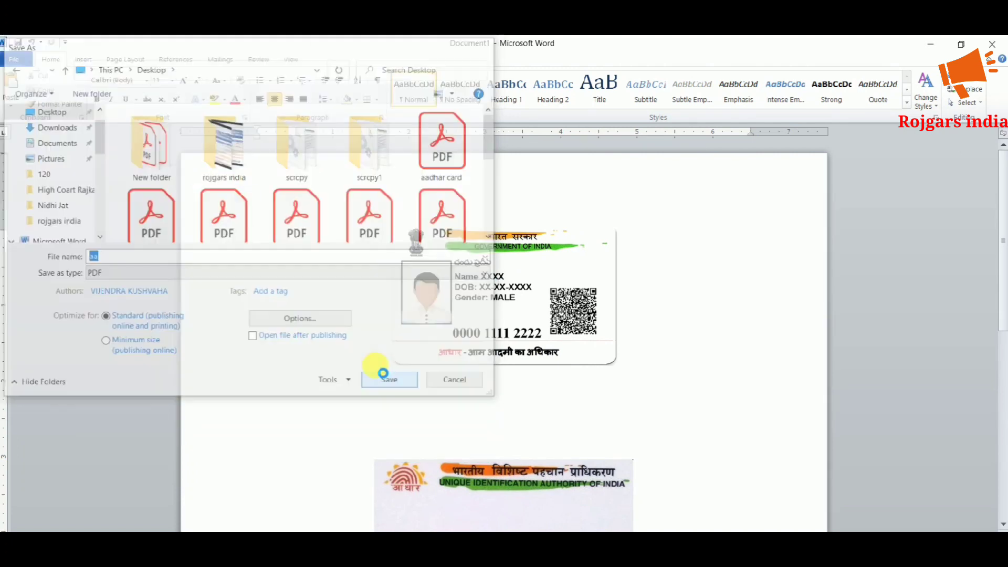
pyautogui.click(941, 51)
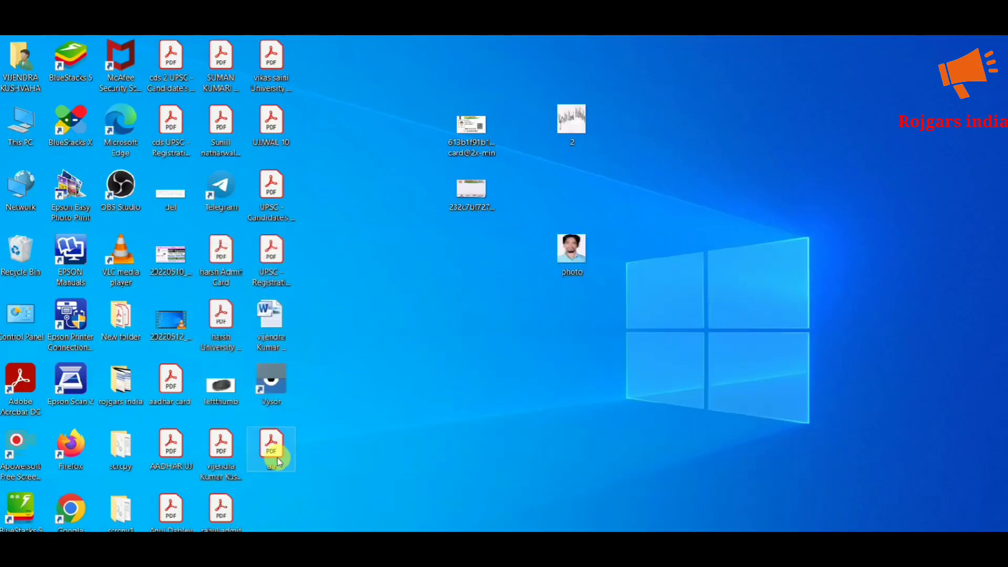
# - Check the aa PDF's properties: its file size is 239 KB
pyautogui.rightClick(279, 447)
pyautogui.click(318, 447)
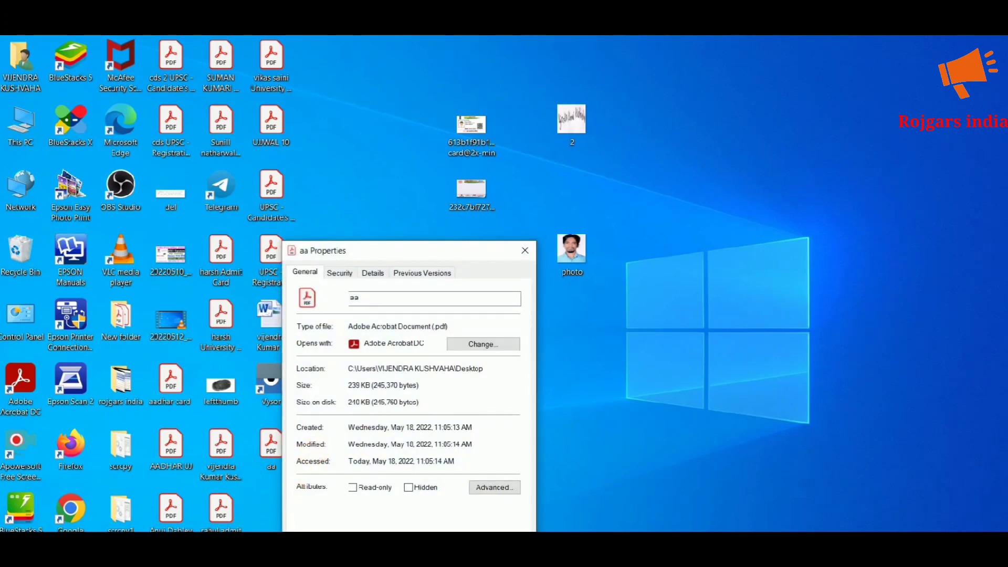
pyautogui.click(525, 251)
# - Check the first Aadhaar card JPG's file size: 82.9 KB
pyautogui.click(485, 110)
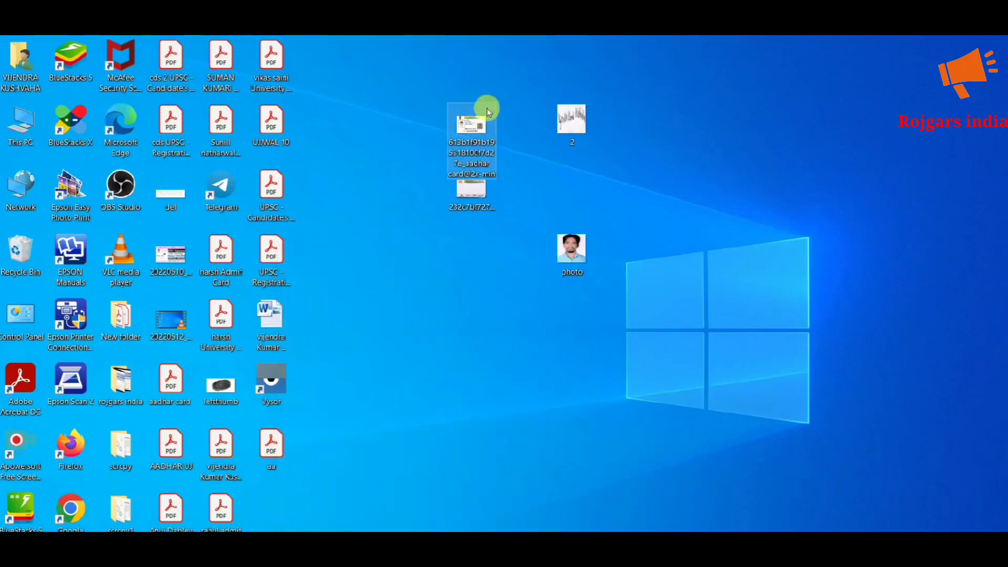
pyautogui.rightClick(485, 111)
pyautogui.click(571, 529)
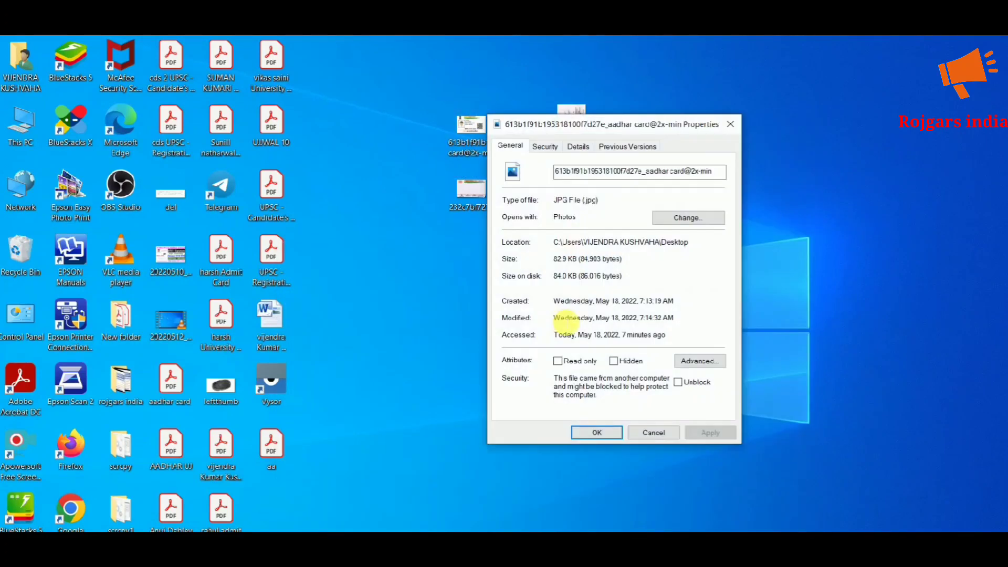
pyautogui.click(734, 128)
# - Check the second Aadhaar card JPG's file size (43.6 KB), then reselect the first image
pyautogui.click(474, 195)
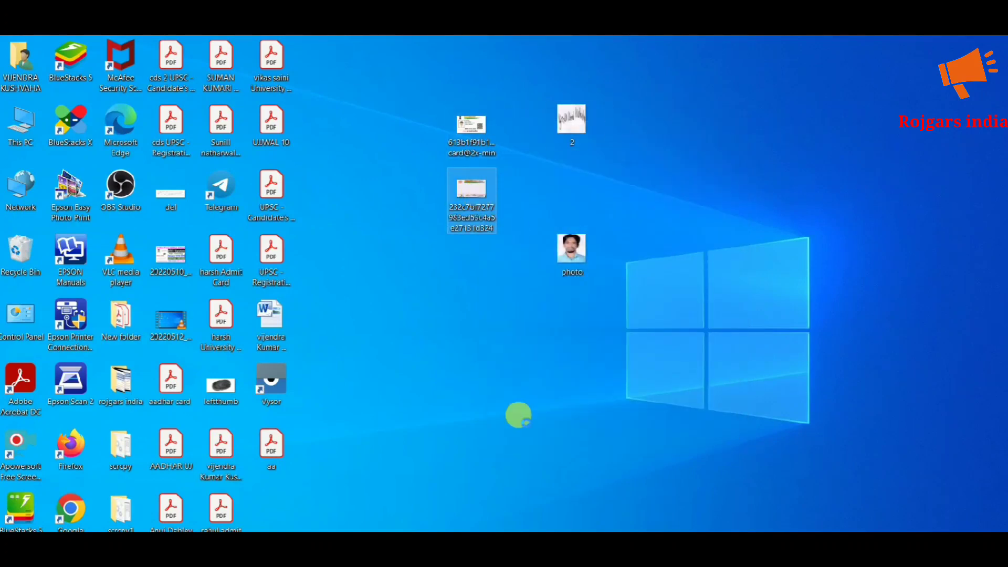
pyautogui.rightClick(471, 194)
pyautogui.click(526, 518)
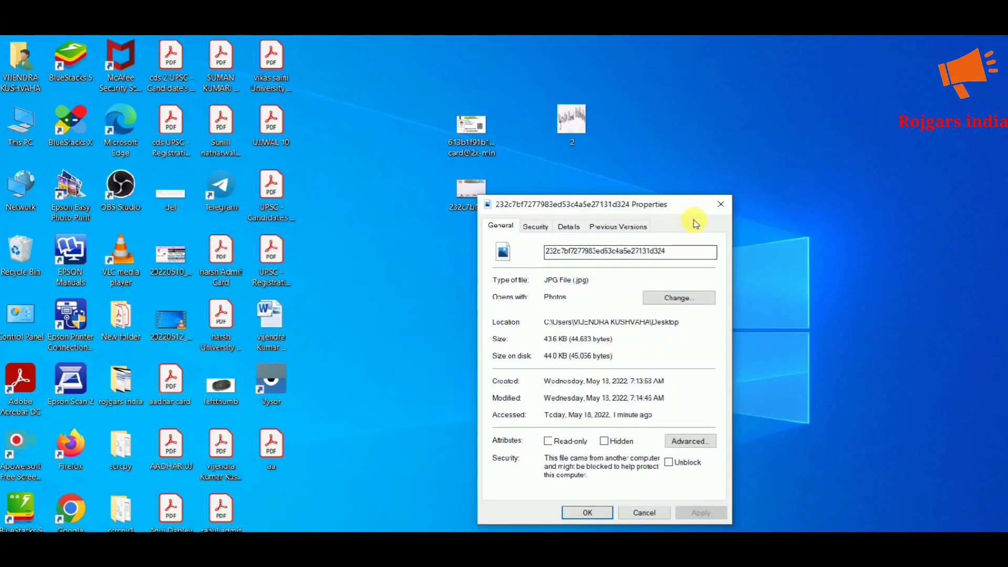
pyautogui.click(721, 204)
pyautogui.click(463, 132)
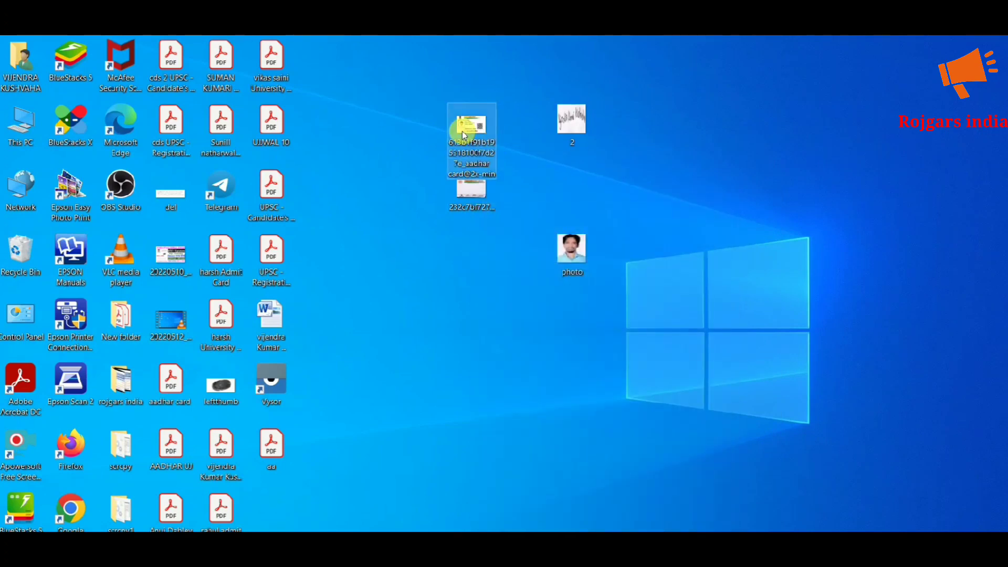
# - Open the first Aadhaar card JPG in Paint
pyautogui.rightClick(463, 132)
pyautogui.moveTo(562, 343)
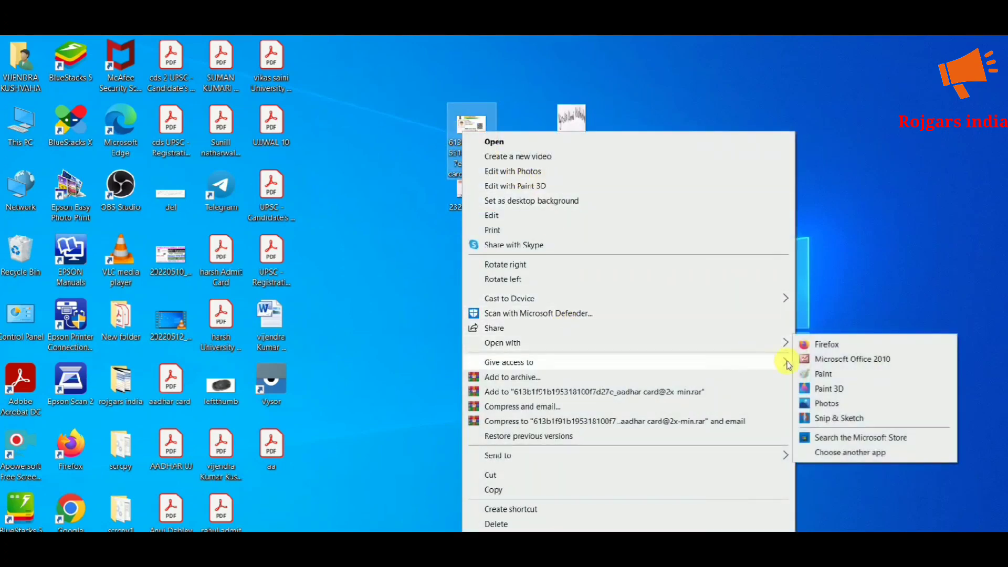
pyautogui.click(822, 374)
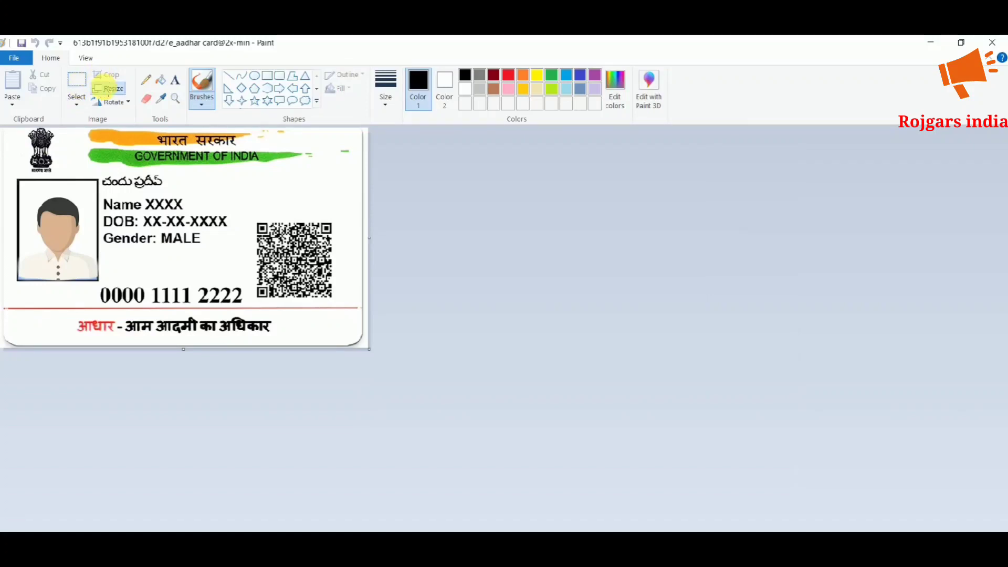
pyautogui.click(105, 89)
pyautogui.click(169, 103)
pyautogui.click(87, 89)
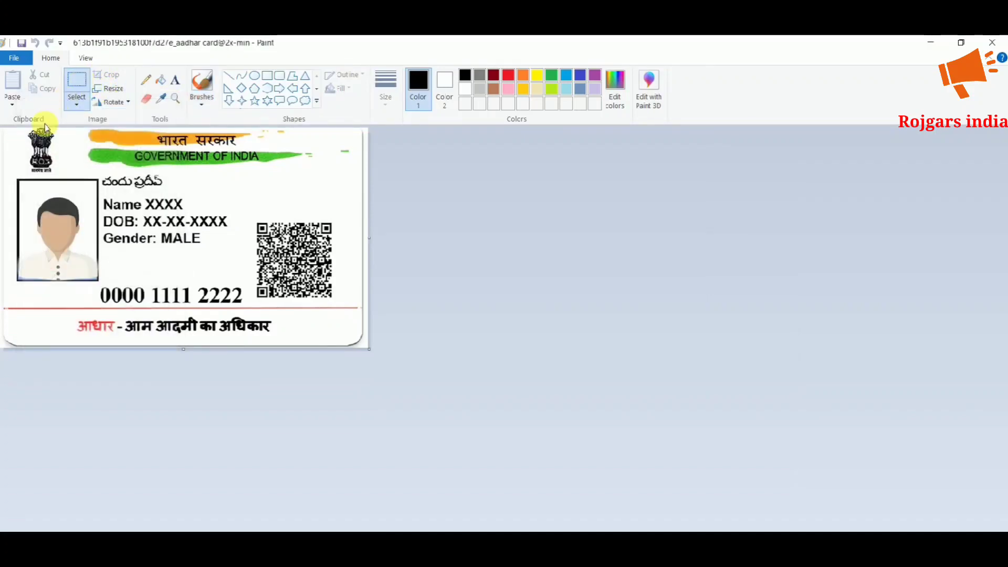
# - Resize the image by pixels to 800 wide (800 × 477), then close Paint
pyautogui.click(106, 90)
pyautogui.click(134, 145)
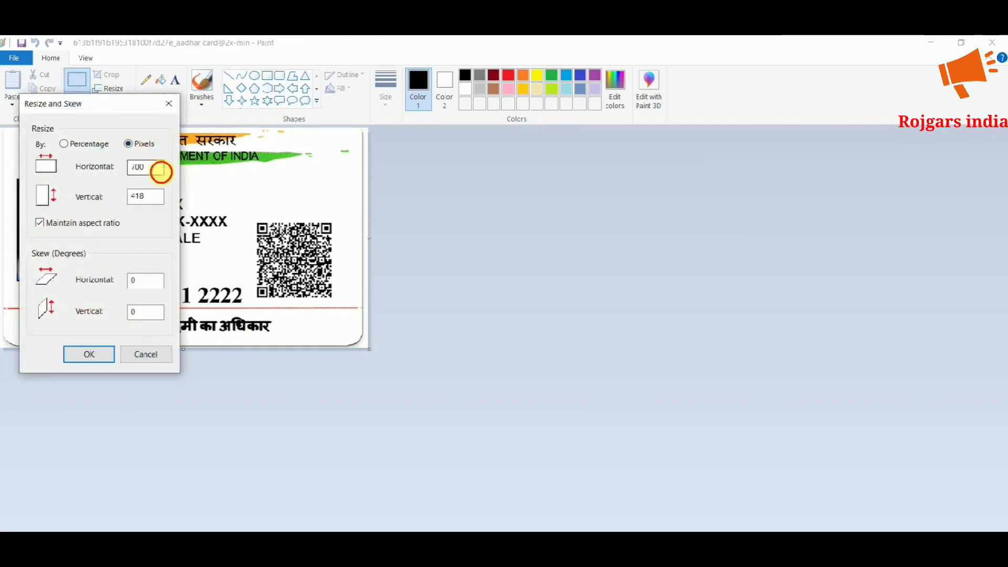
pyautogui.moveTo(161, 171); pyautogui.dragTo(125, 177)
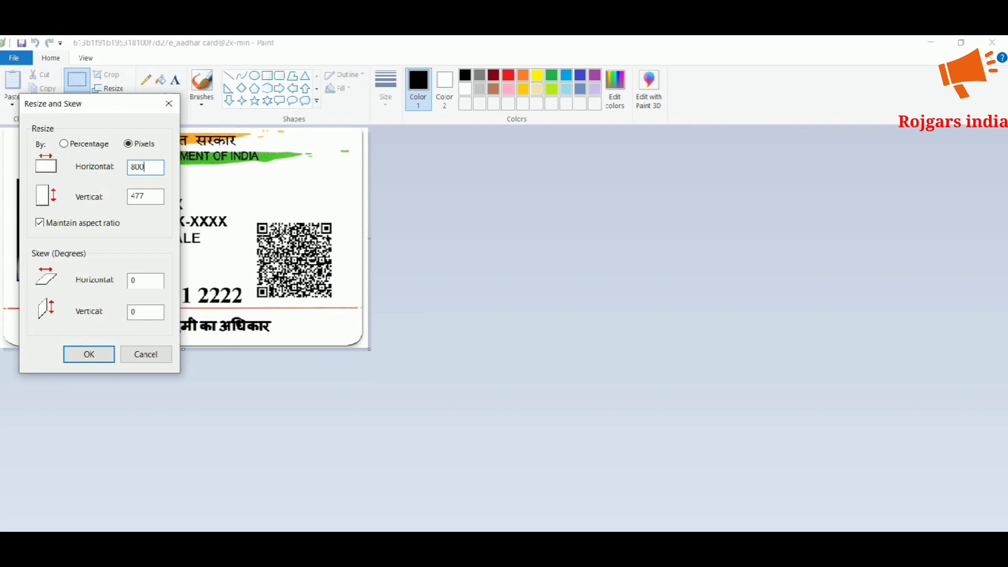
pyautogui.click(99, 359)
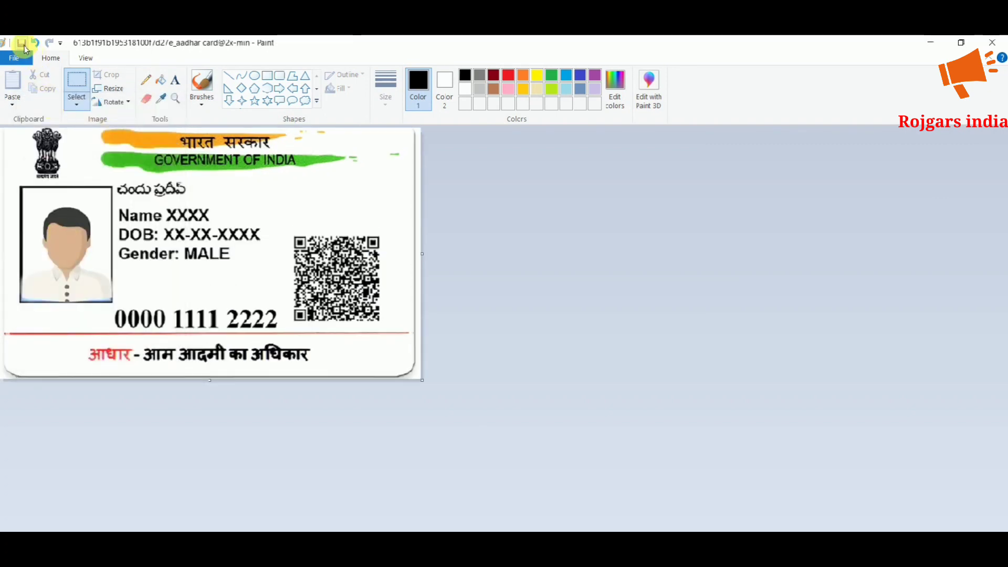
pyautogui.click(993, 42)
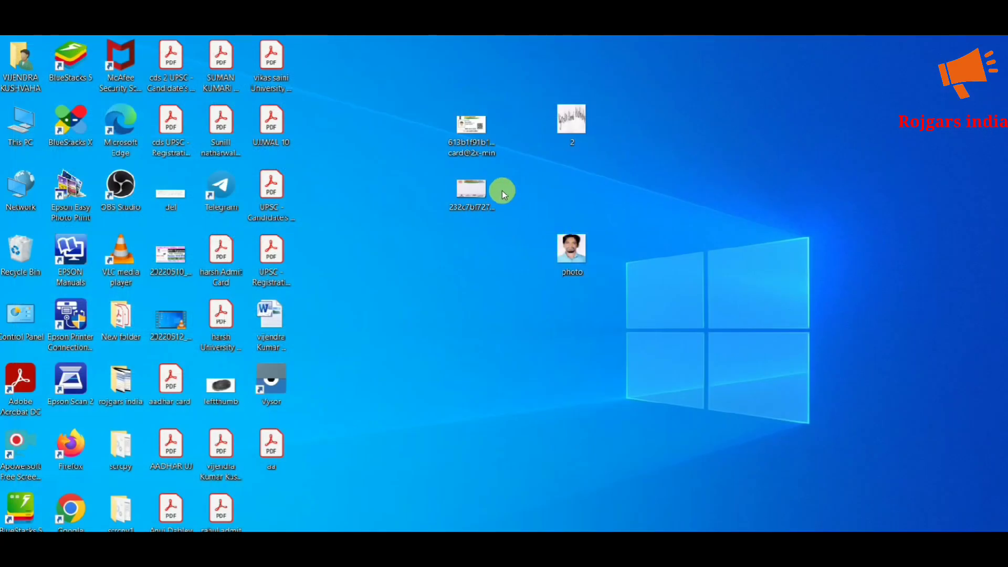
# - Confirm the resized Aadhaar JPG is now 92.0 KB, then bring up its context menu again
pyautogui.click(489, 194)
pyautogui.rightClick(479, 153)
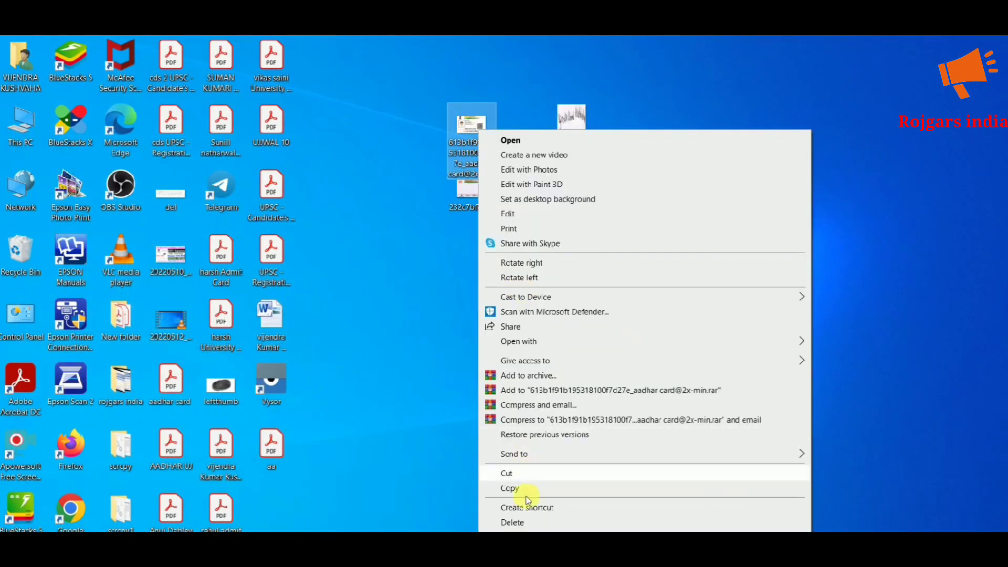
pyautogui.click(520, 552)
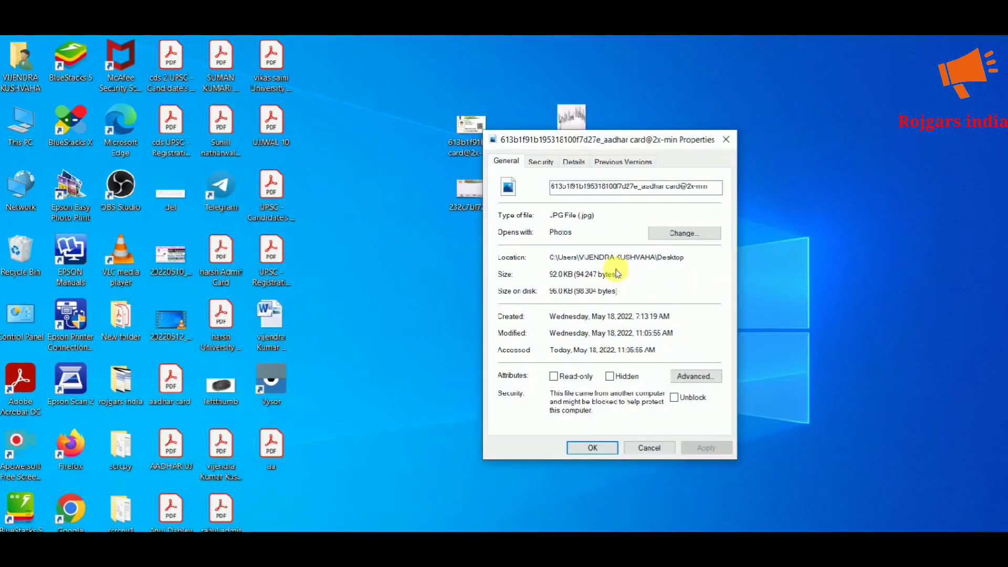
pyautogui.click(726, 140)
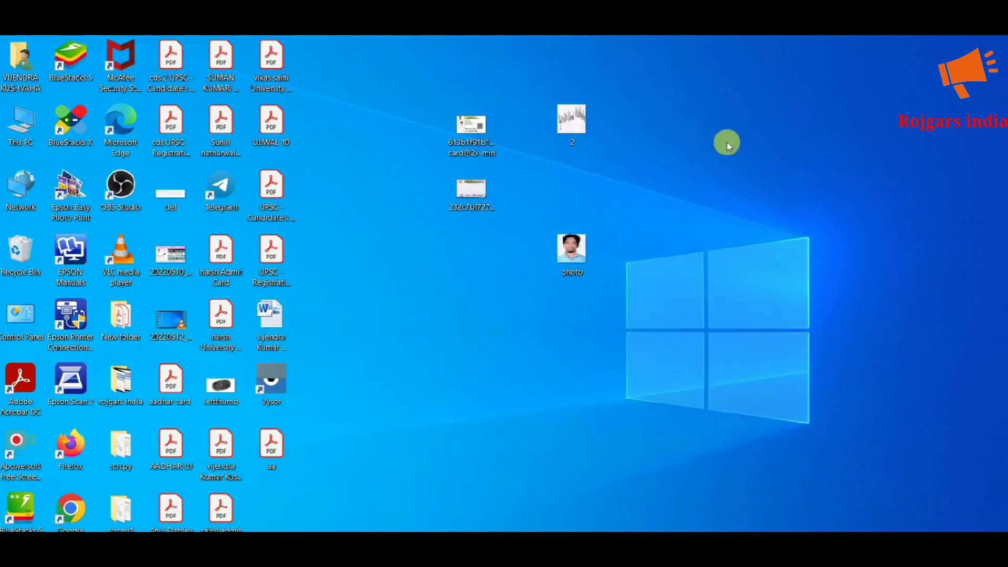
pyautogui.rightClick(475, 136)
# - Load the Aadhaar JPG in Paint, resize it to 600 pixels wide, save, and close Paint
pyautogui.moveTo(786, 347)
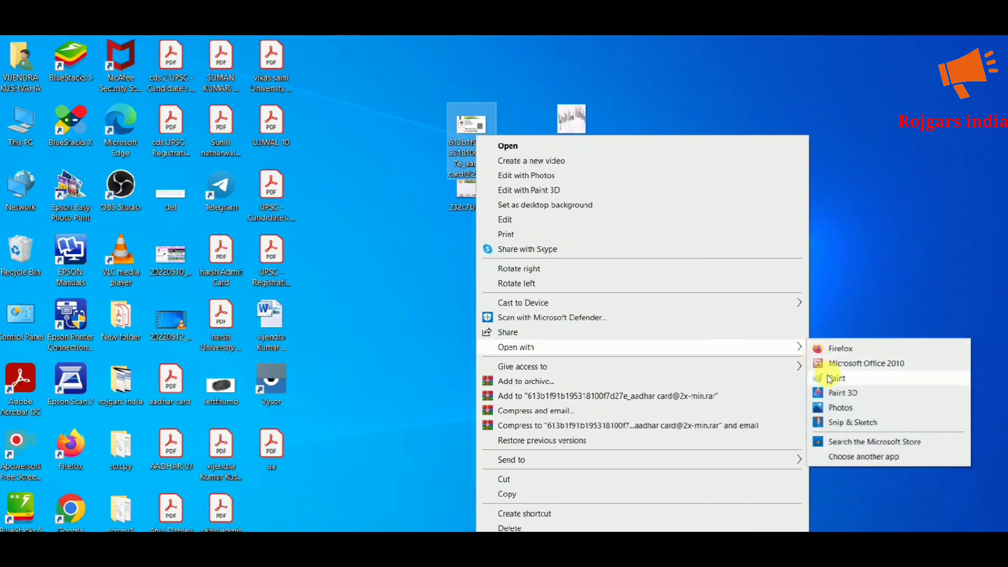
pyautogui.click(833, 375)
pyautogui.click(107, 88)
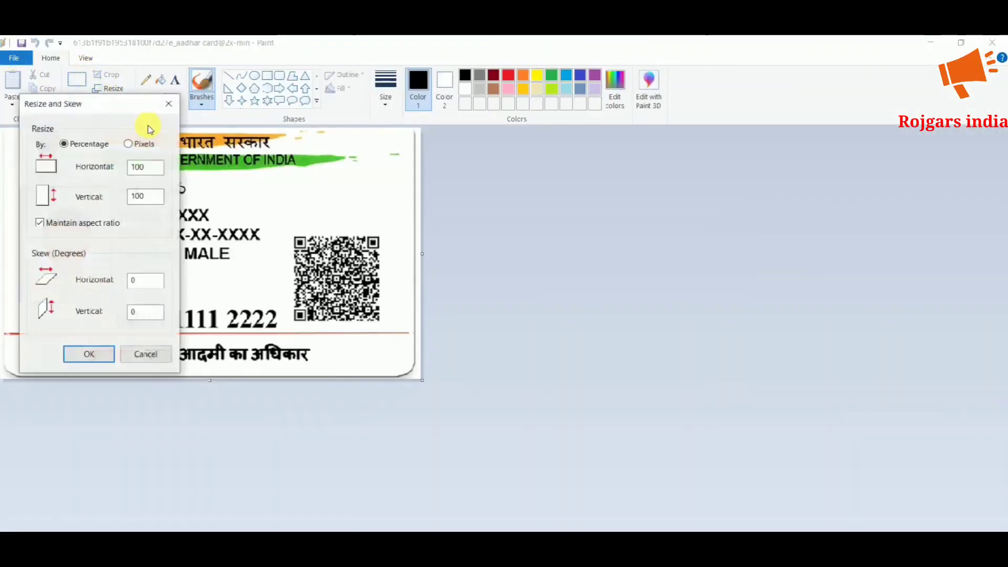
pyautogui.click(142, 146)
pyautogui.doubleClick(153, 167)
pyautogui.write('6')
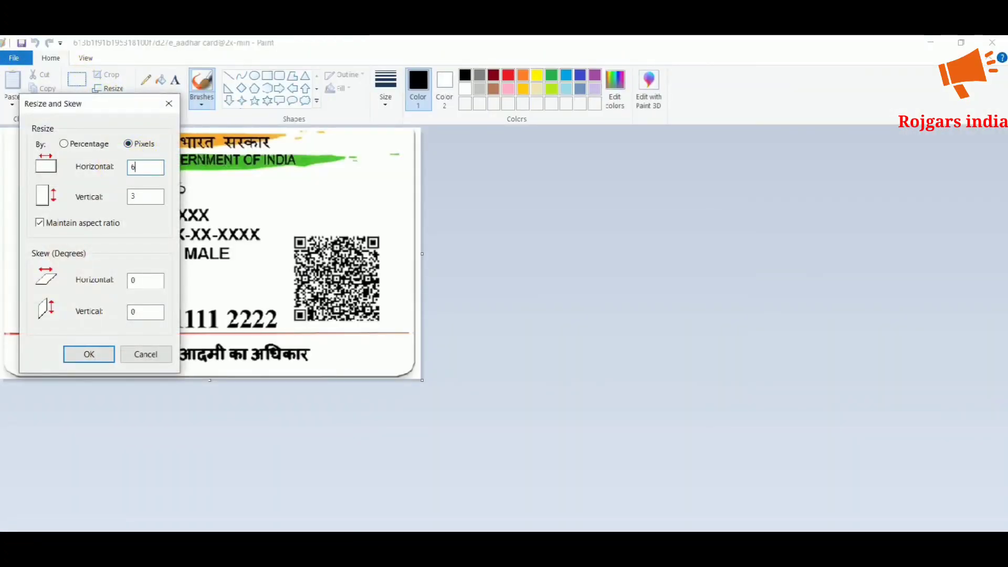
pyautogui.click(89, 354)
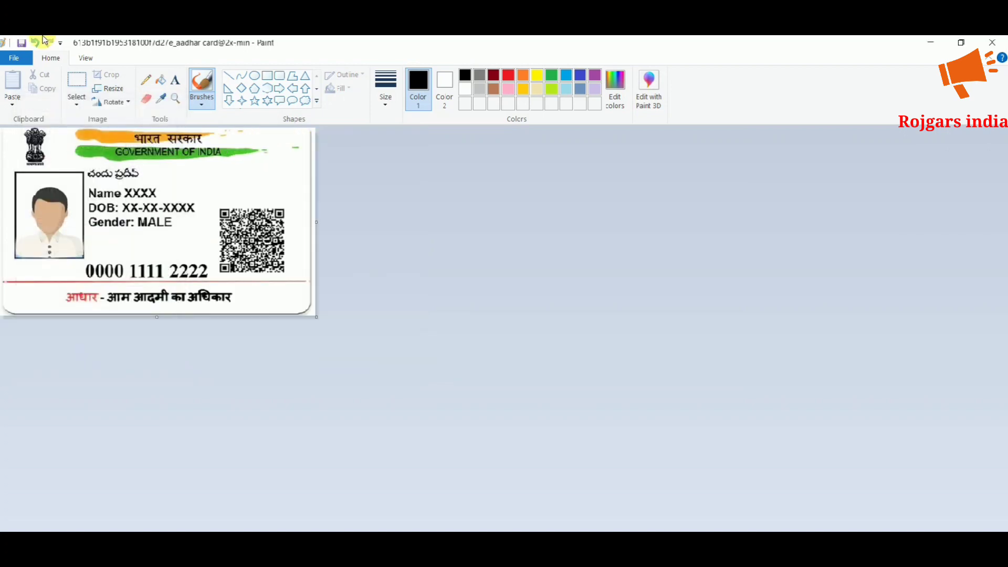
pyautogui.click(21, 44)
pyautogui.click(992, 42)
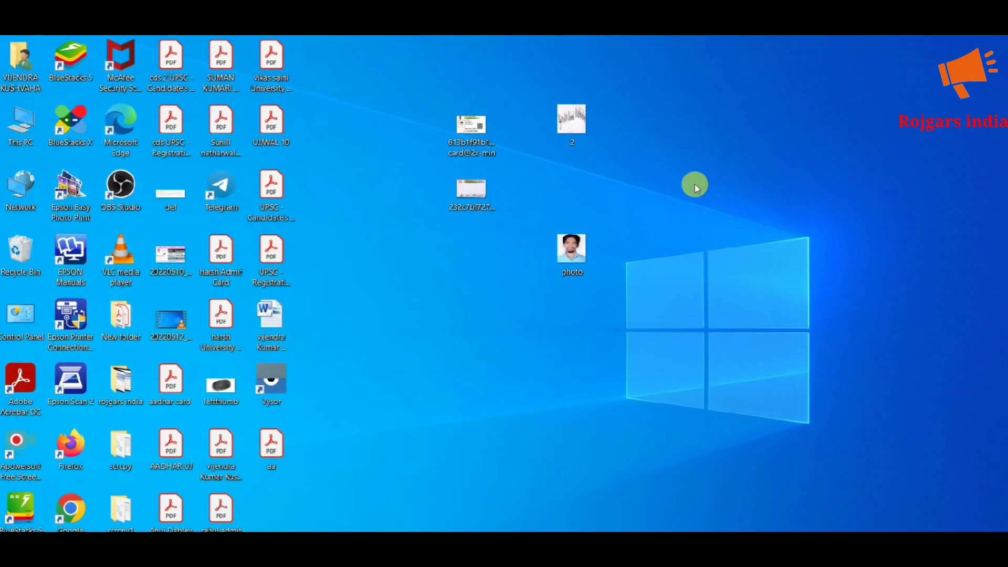
pyautogui.click(468, 135)
pyautogui.rightClick(468, 135)
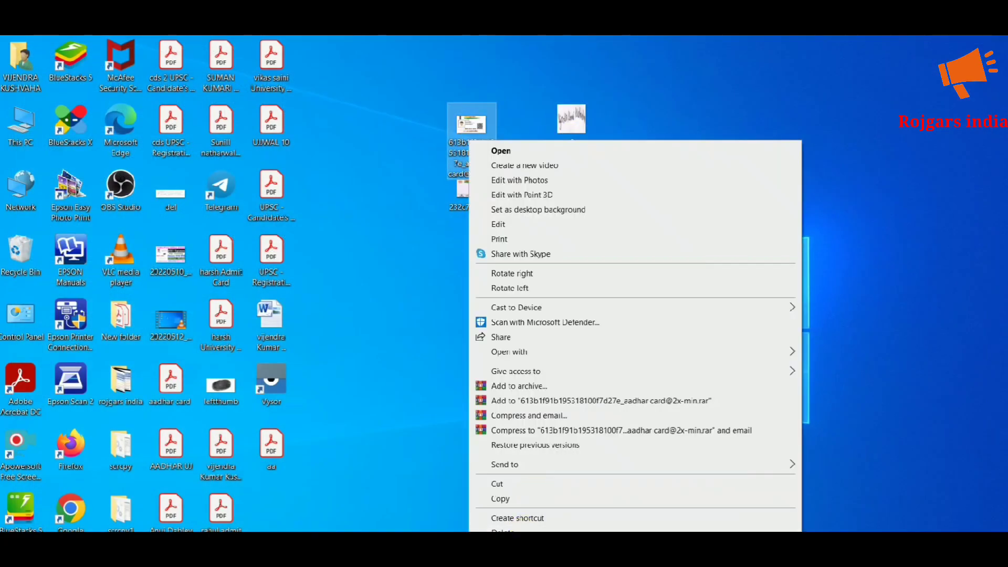
pyautogui.press('Escape')
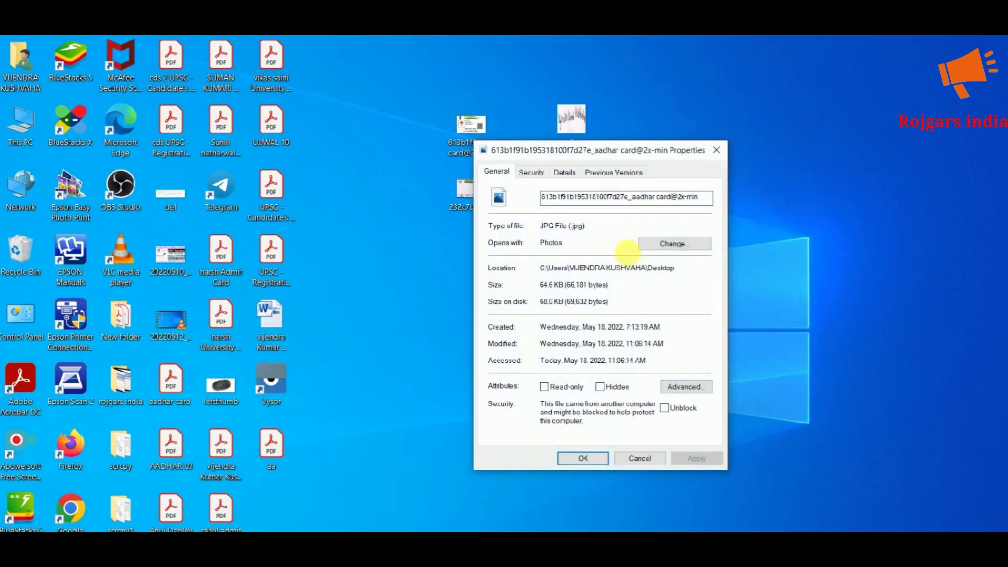
pyautogui.click(717, 150)
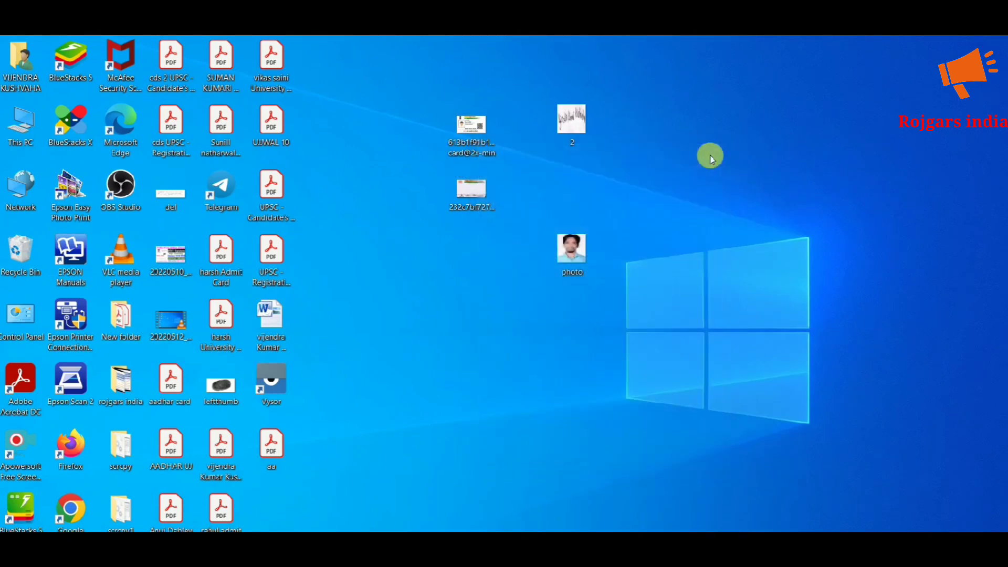